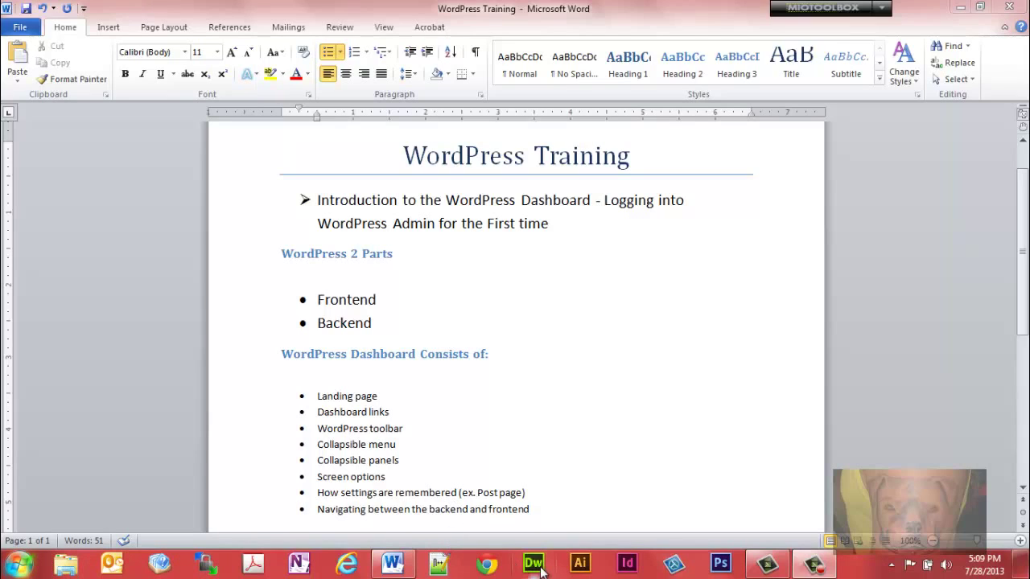
Step: Switch to Internet Explorer and try to load the local WordPress admin page at localhost/blog/wp-admin
{"action": "left_click", "coordinate": [348, 565]}
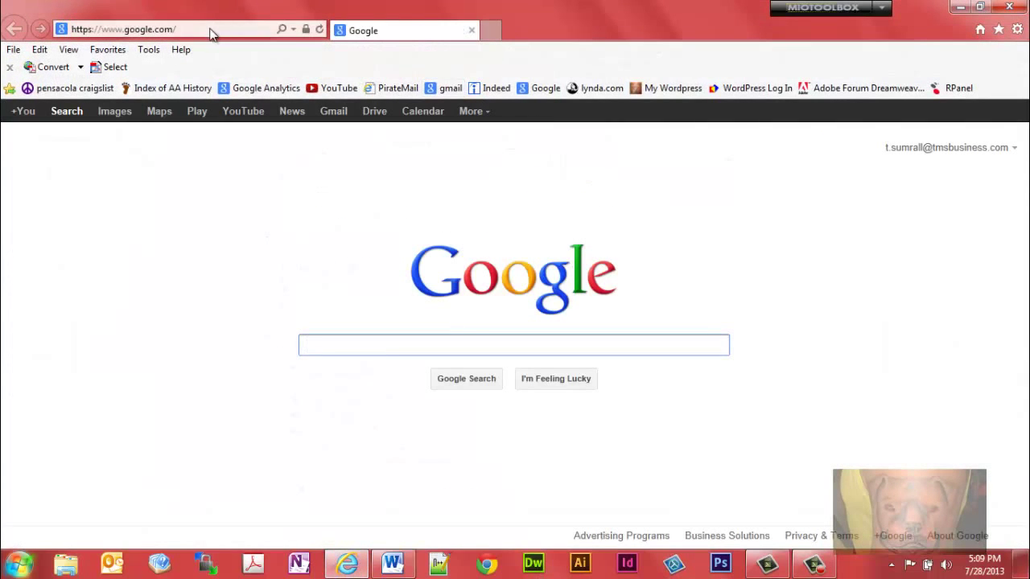
{"action": "left_click", "coordinate": [211, 29]}
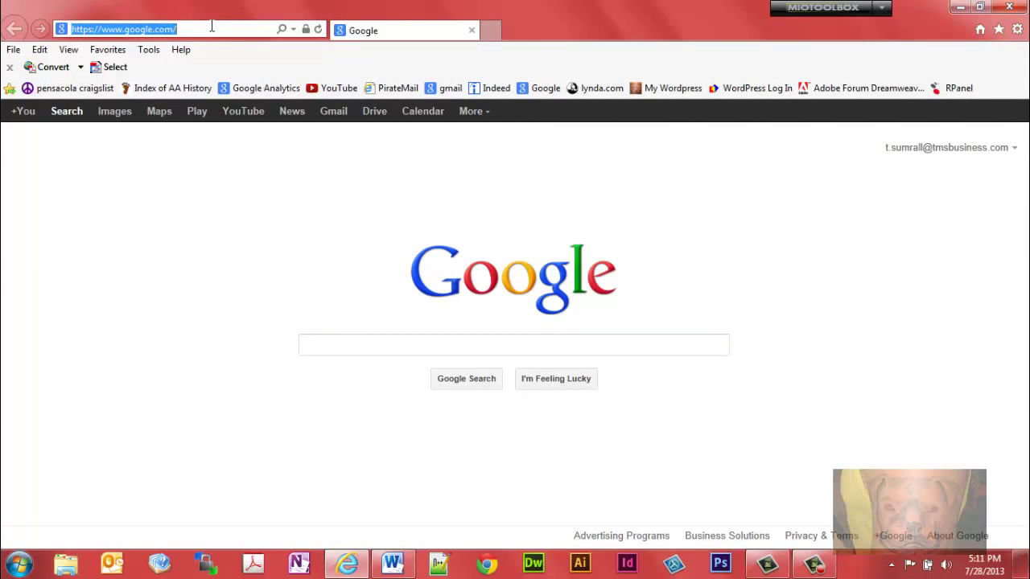
{"action": "type", "text": "local"}
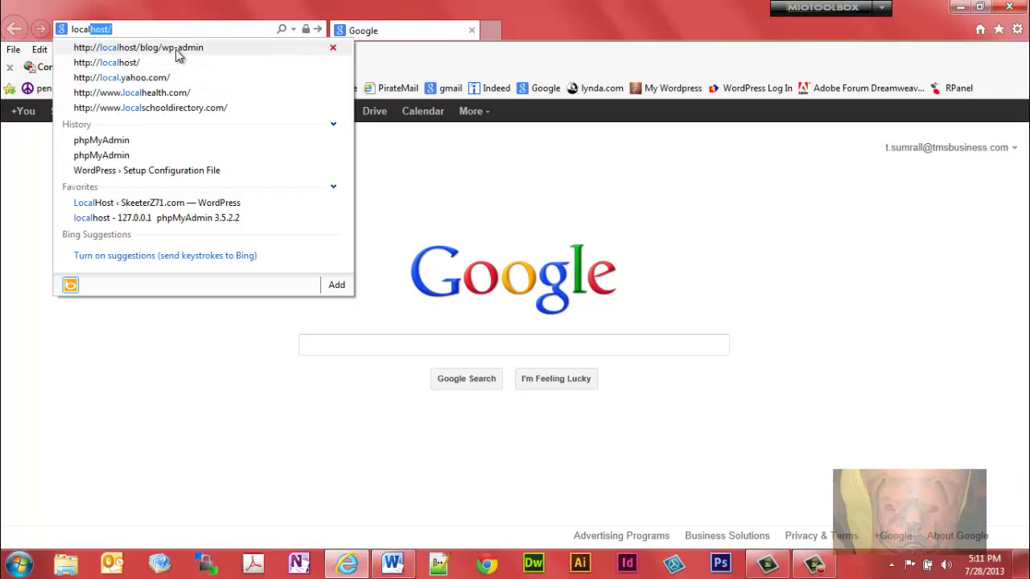
{"action": "left_click", "coordinate": [179, 48]}
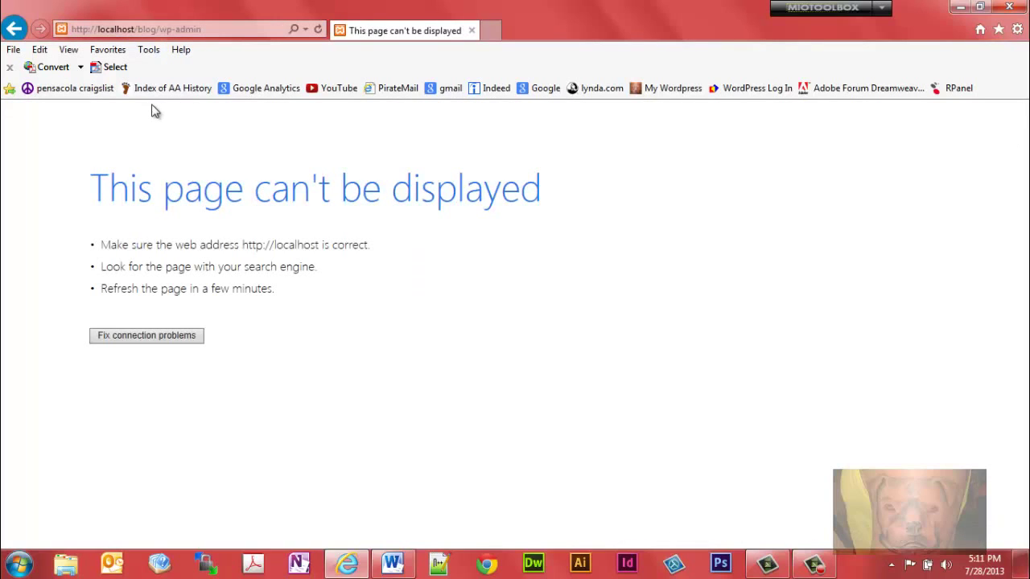
Step: Launch xampp-control so that Apache and MySQL autostart, and close its window
{"action": "left_click", "coordinate": [17, 565]}
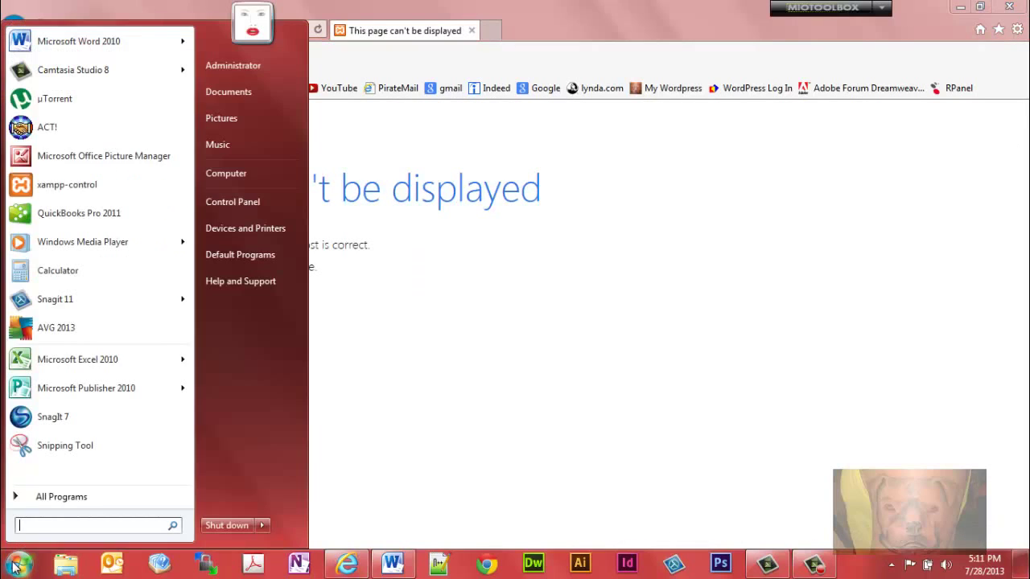
{"action": "left_click", "coordinate": [65, 184]}
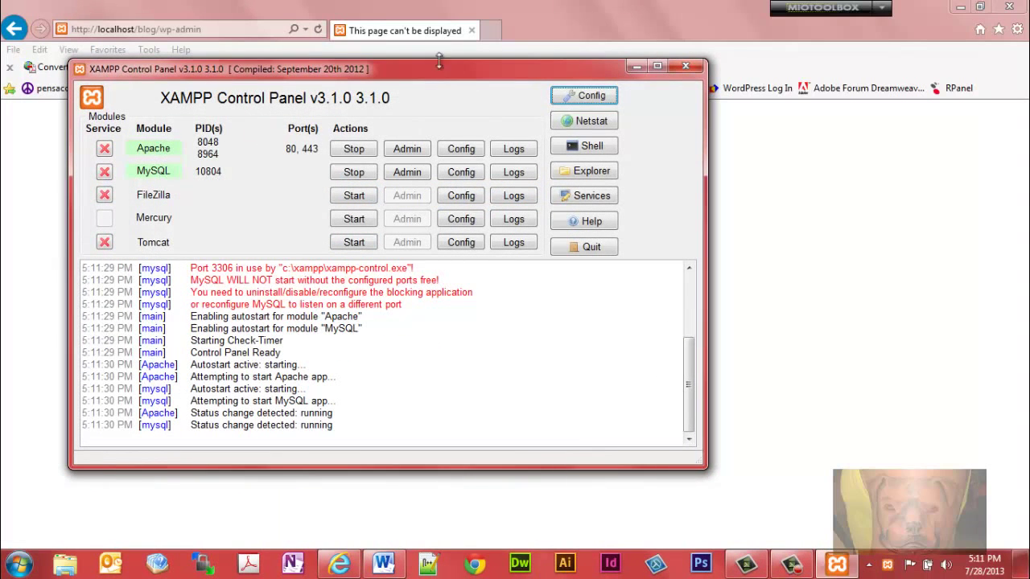
{"action": "left_click", "coordinate": [686, 66]}
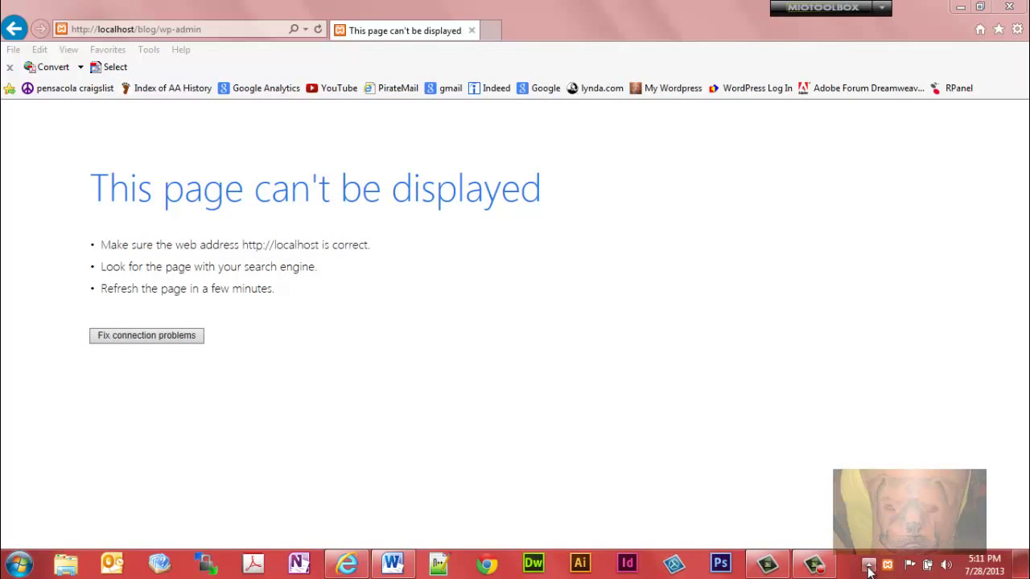
Step: Quit the duplicate xampp-control instance in the system tray and check the module status in the remaining XAMPP Control Panel
{"action": "left_click", "coordinate": [869, 568]}
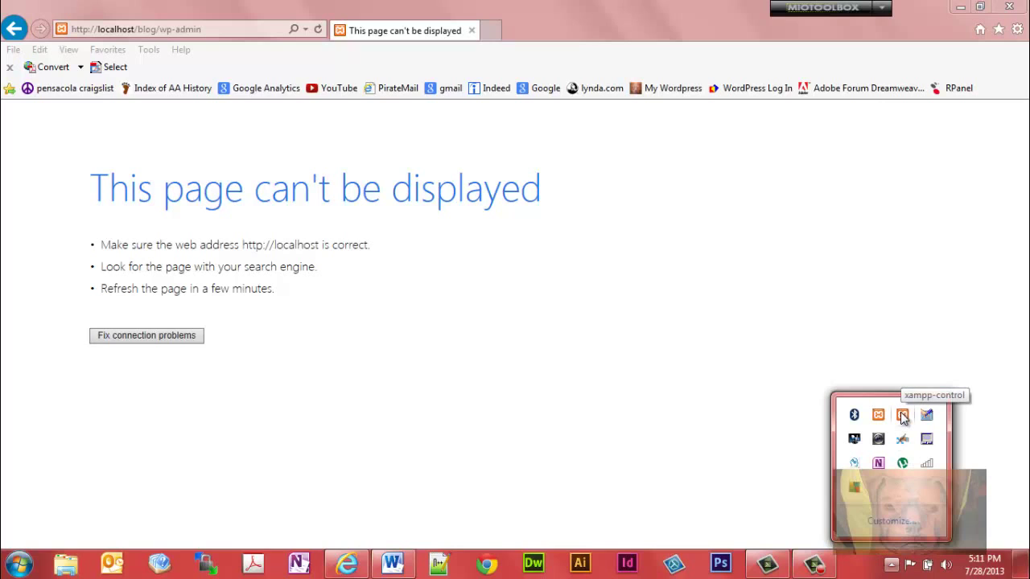
{"action": "right_click", "coordinate": [903, 415]}
{"action": "left_click", "coordinate": [945, 532]}
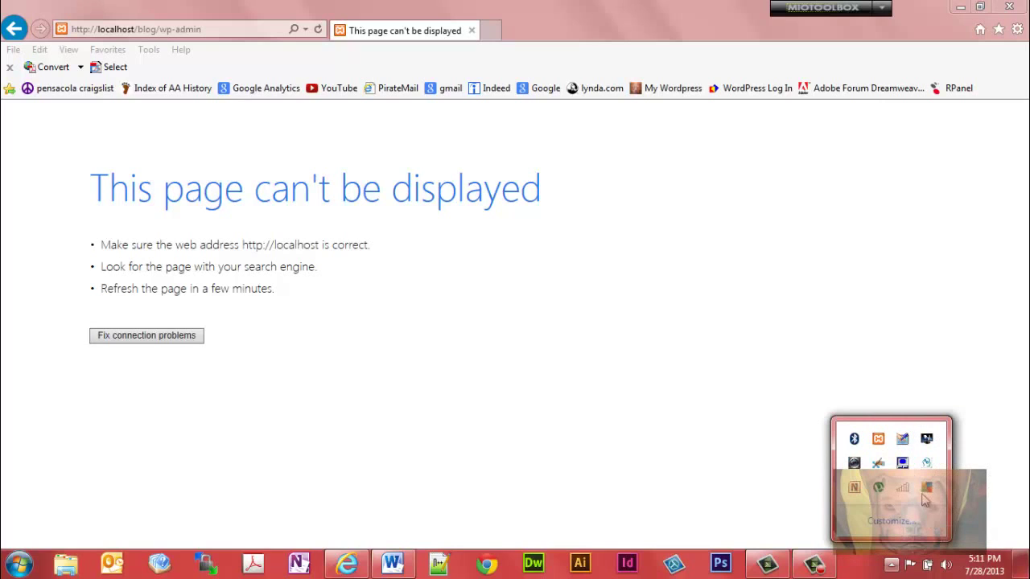
{"action": "double_click", "coordinate": [878, 440]}
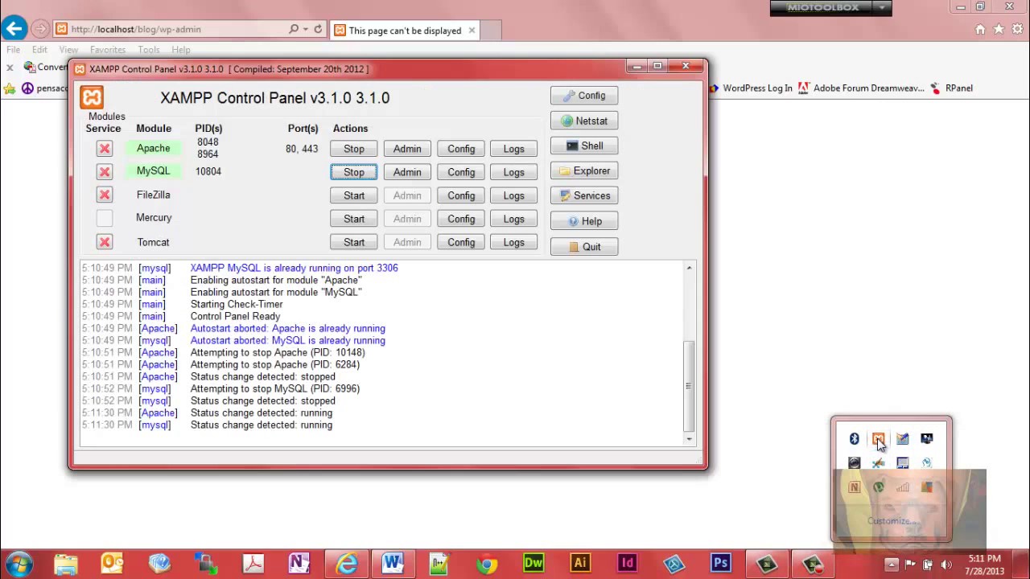
{"action": "left_click", "coordinate": [686, 66]}
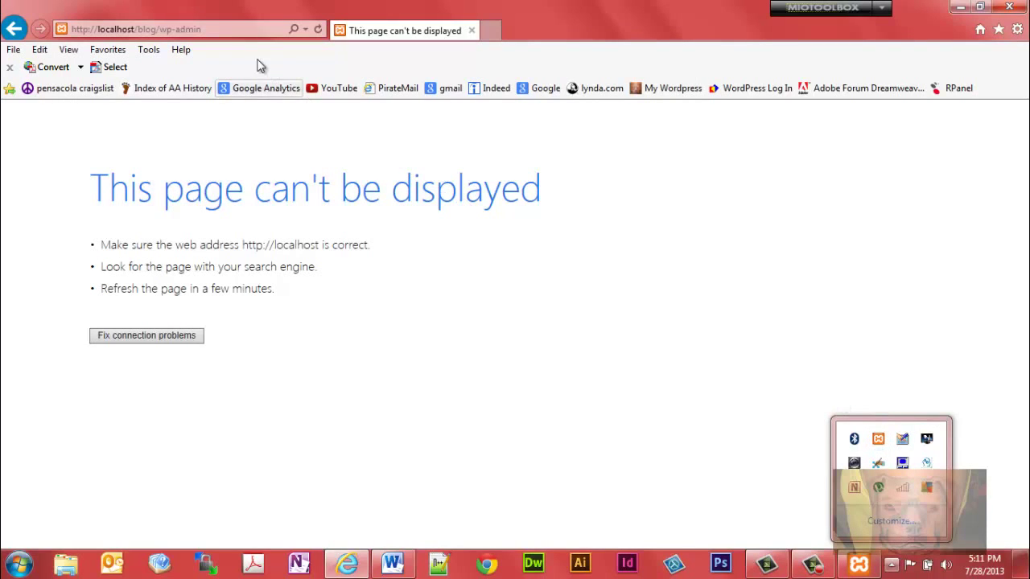
Step: Reload localhost/blog/wp-admin and log in to WordPress with the saved username admin
{"action": "left_click", "coordinate": [198, 29]}
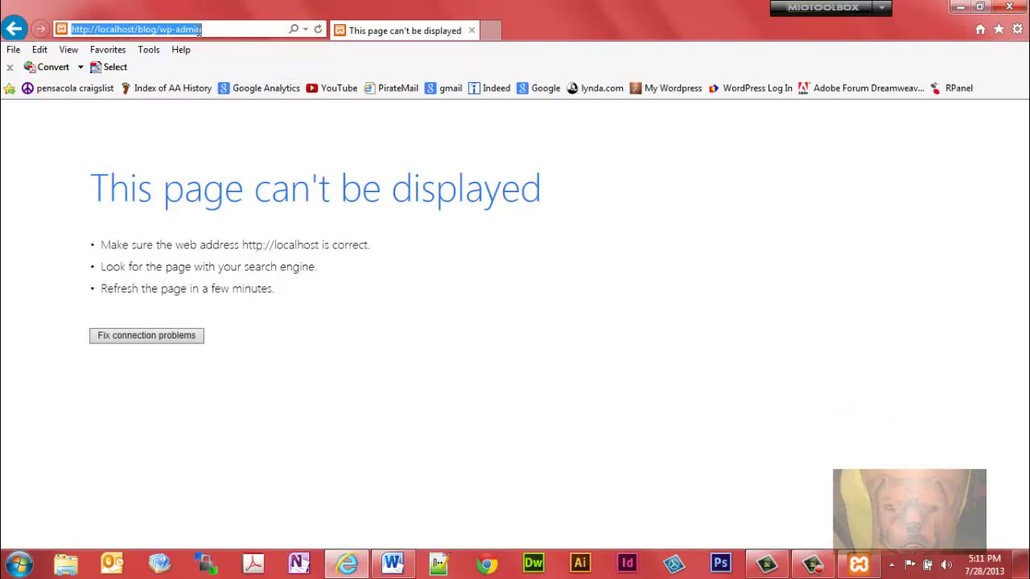
{"action": "key", "text": "Return"}
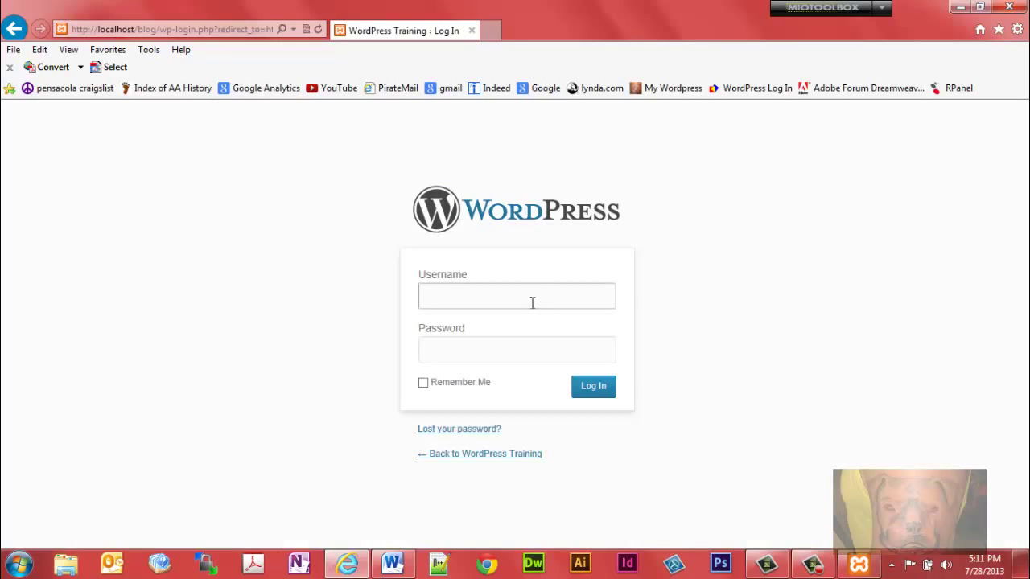
{"action": "left_click", "coordinate": [532, 300]}
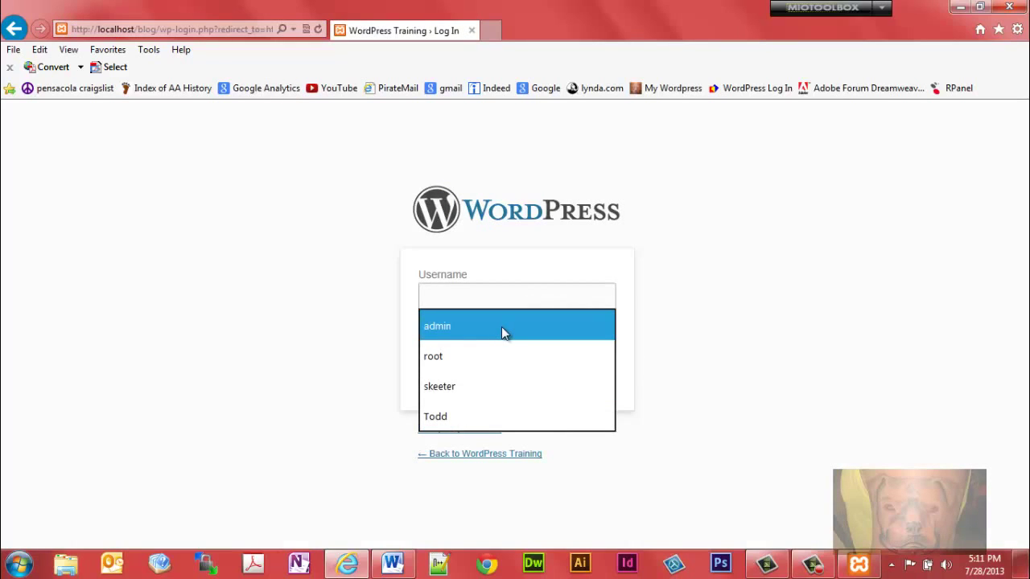
{"action": "left_click", "coordinate": [501, 326]}
{"action": "left_click", "coordinate": [602, 389]}
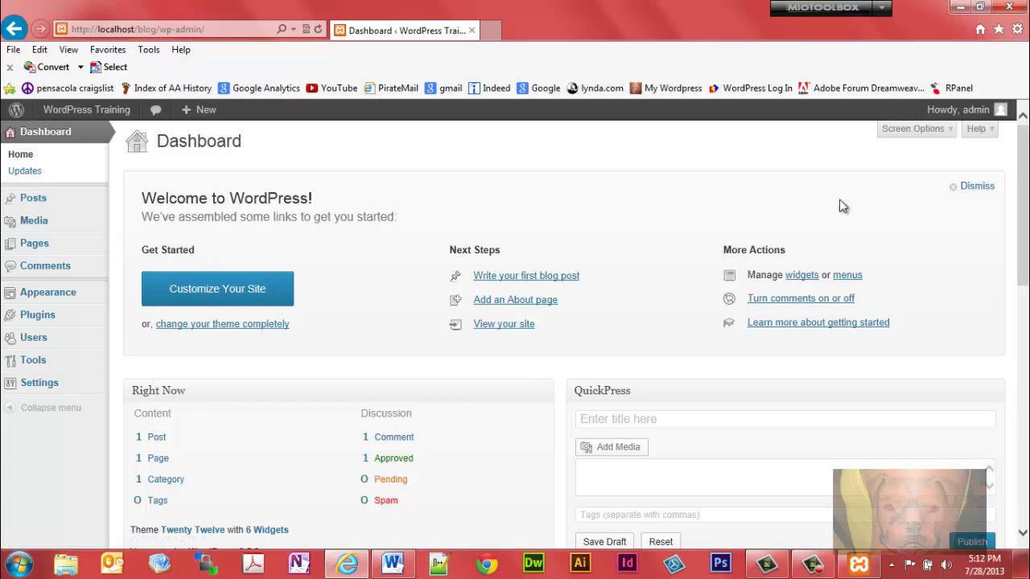
Step: Dismiss the Welcome to WordPress box and examine the dashboard's panels from Right Now down to Plugins and Other WordPress News
{"action": "left_click", "coordinate": [953, 194]}
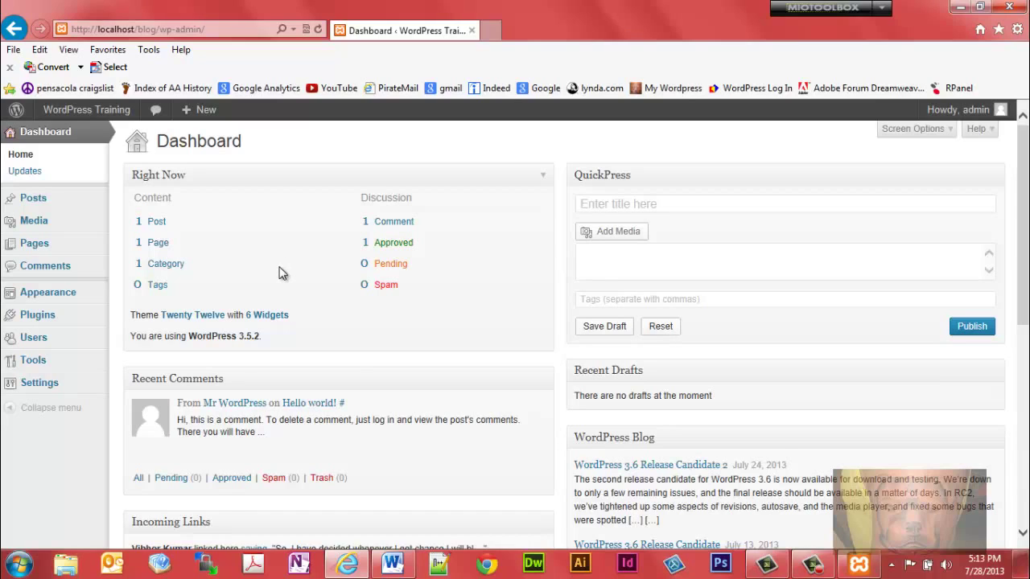
{"action": "mouse_move", "coordinate": [308, 413]}
{"action": "left_click_drag", "start_coordinate": [1025, 277], "coordinate": [1020, 362]}
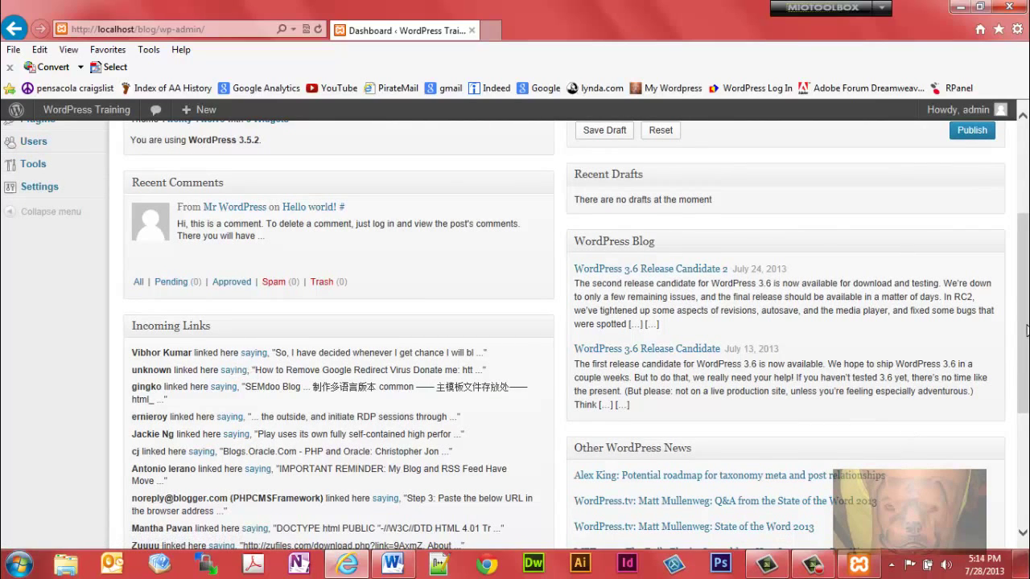
{"action": "scroll", "coordinate": [243, 459], "scroll_direction": "down", "scroll_amount": 5}
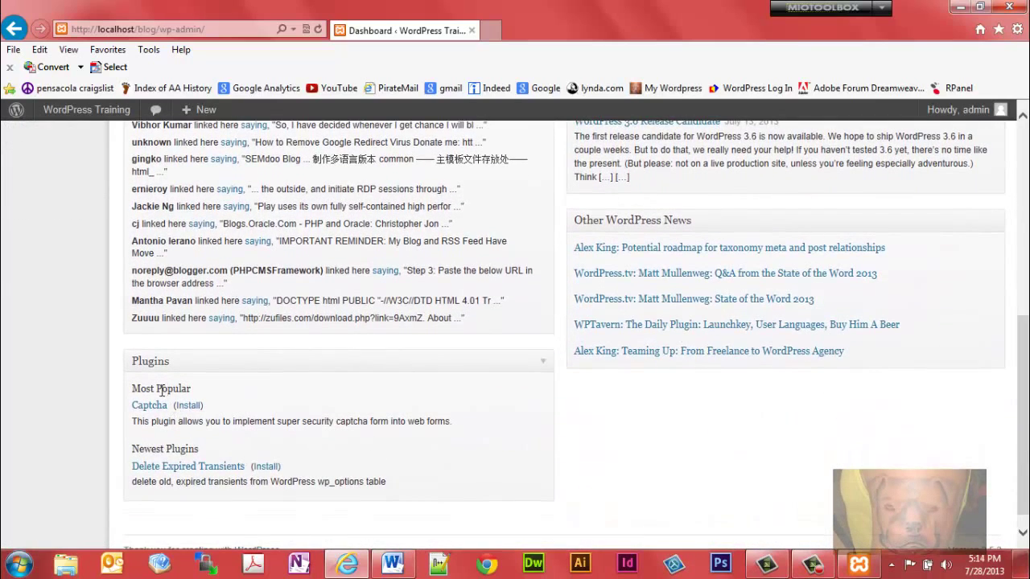
{"action": "left_click_drag", "start_coordinate": [1026, 342], "coordinate": [1026, 166]}
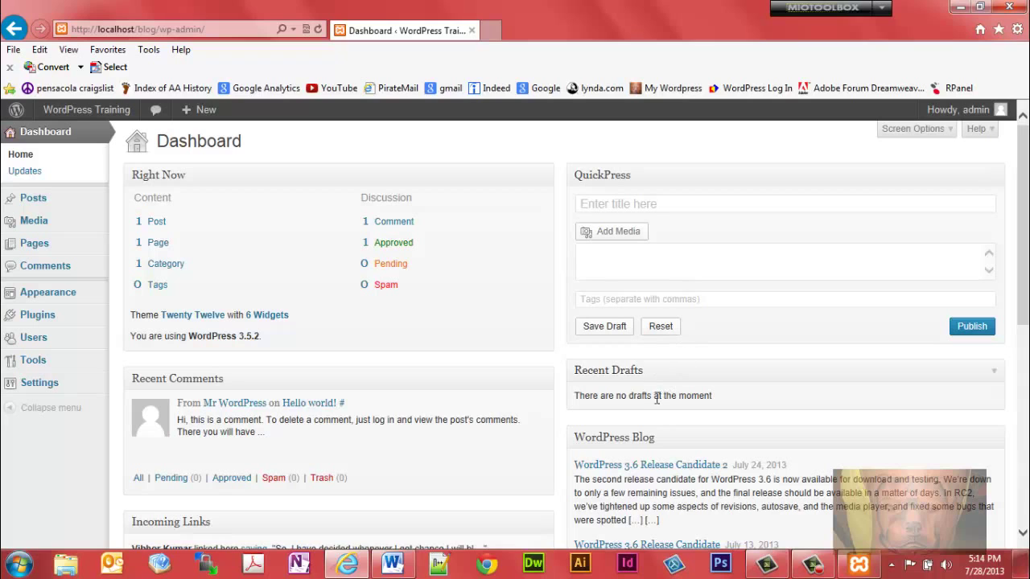
{"action": "scroll", "coordinate": [910, 351], "scroll_direction": "down", "scroll_amount": 3}
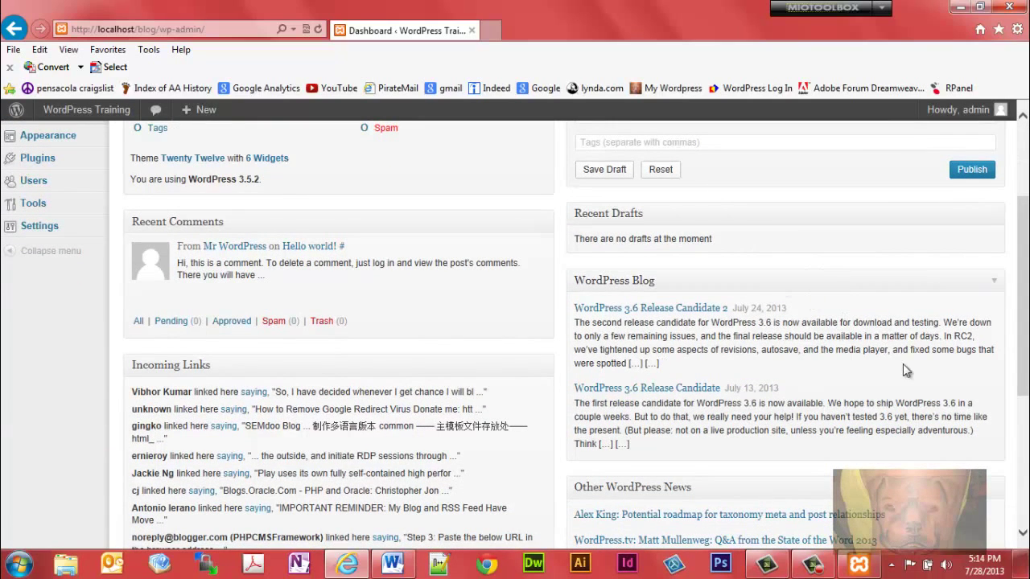
{"action": "left_click_drag", "start_coordinate": [1027, 285], "coordinate": [1024, 137]}
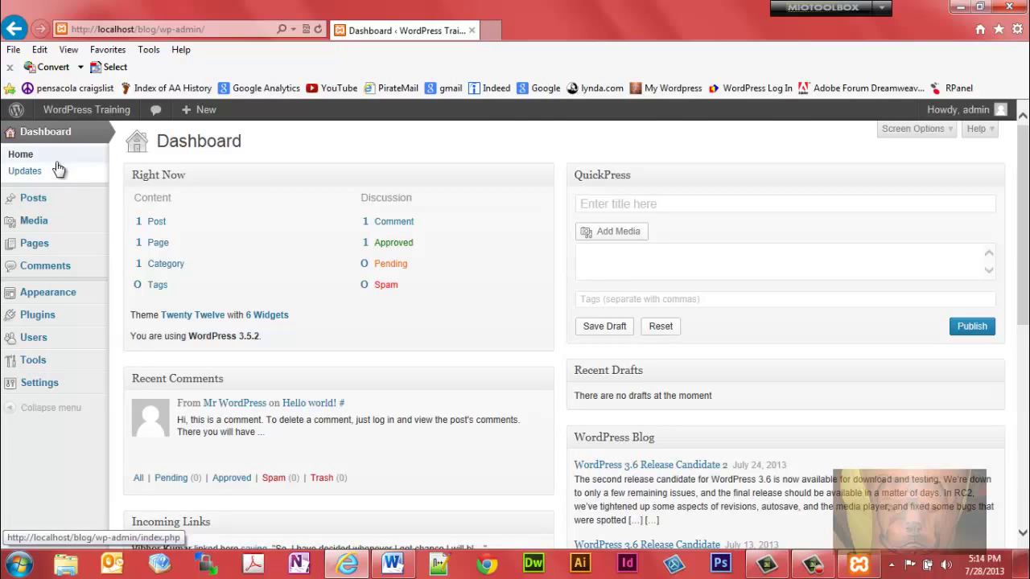
Step: Review the admin submenus from Posts through Users and show the All Users list
{"action": "mouse_move", "coordinate": [48, 198]}
{"action": "mouse_move", "coordinate": [47, 222]}
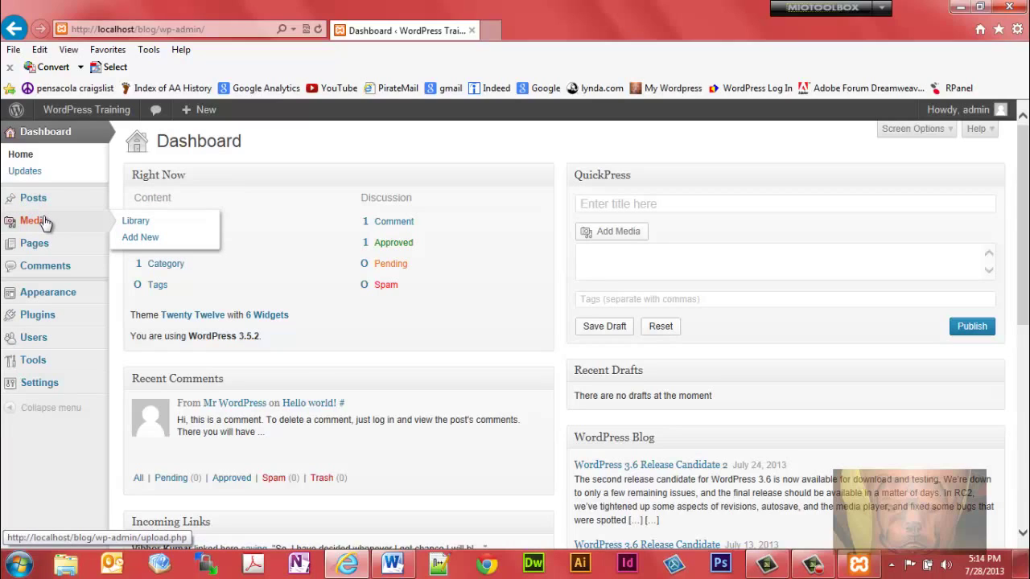
{"action": "mouse_move", "coordinate": [45, 246]}
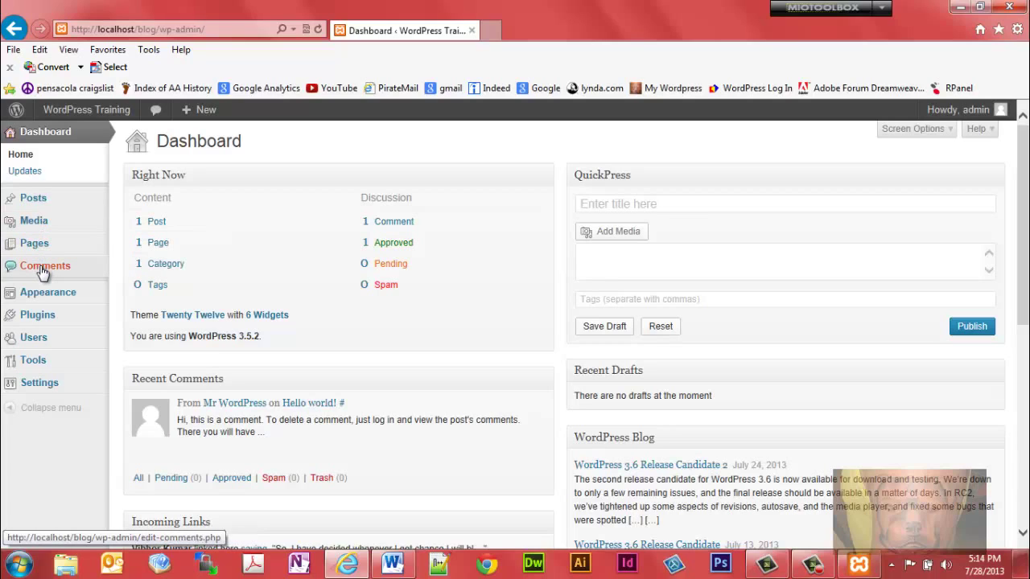
{"action": "mouse_move", "coordinate": [42, 300]}
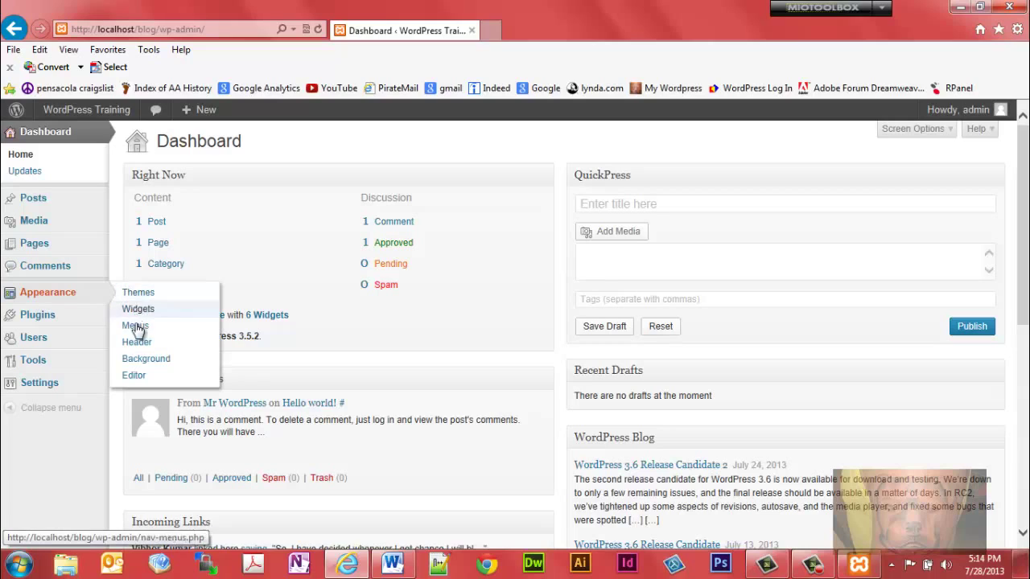
{"action": "mouse_move", "coordinate": [111, 317]}
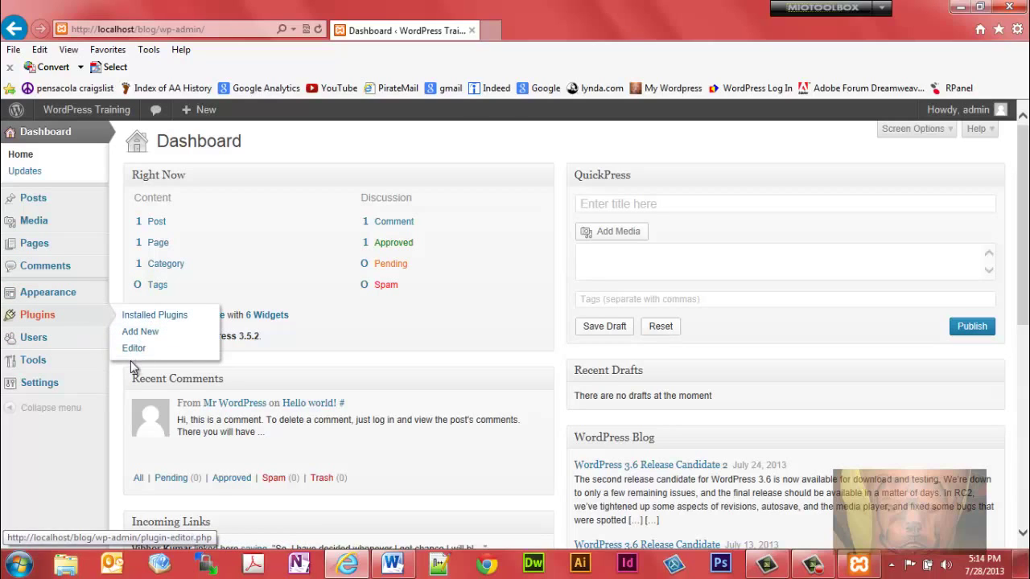
{"action": "mouse_move", "coordinate": [69, 348]}
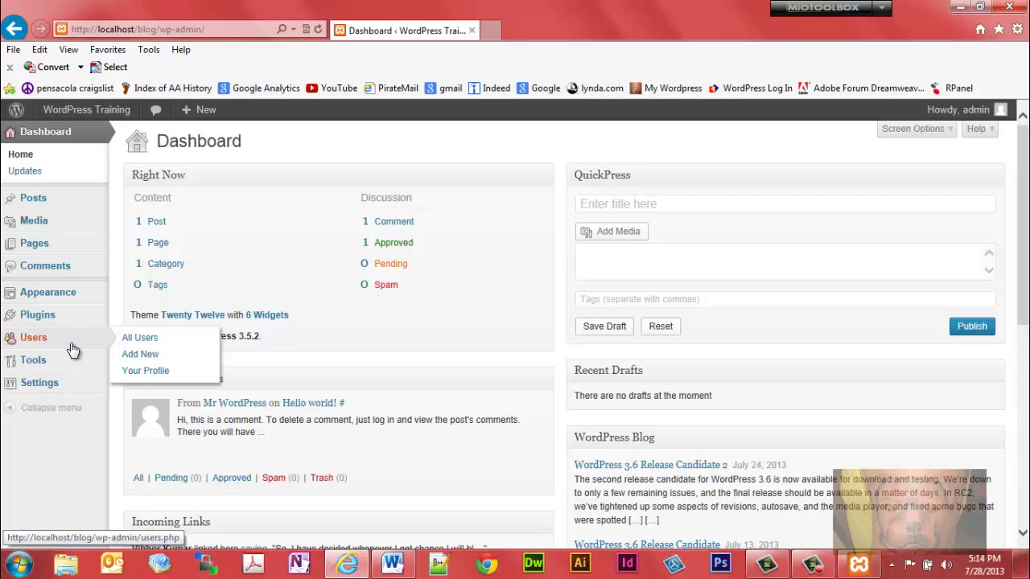
{"action": "left_click", "coordinate": [137, 341]}
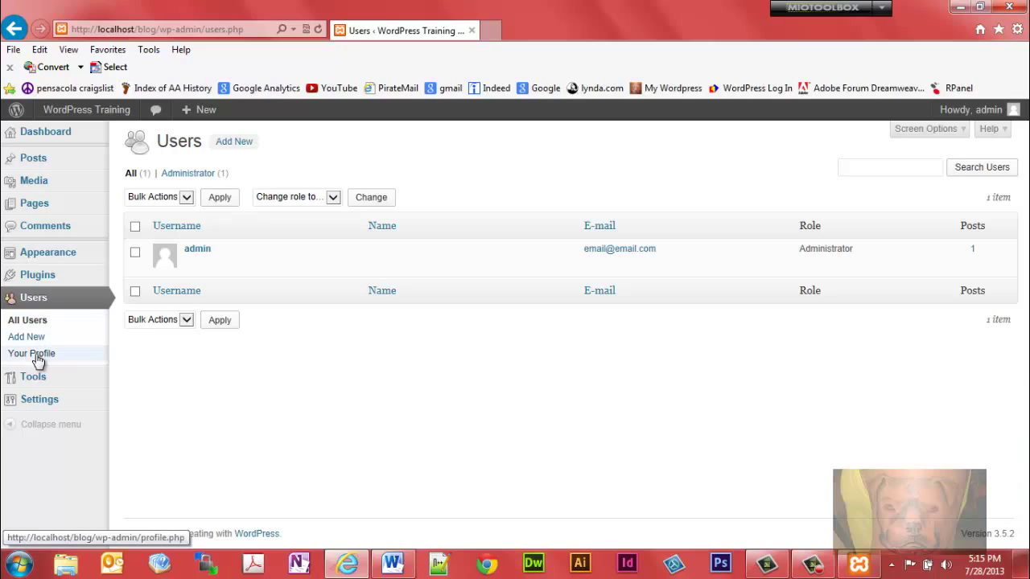
Step: Review the Tools and Settings submenus, and demonstrate collapsing and re-expanding the admin menu
{"action": "mouse_move", "coordinate": [38, 380]}
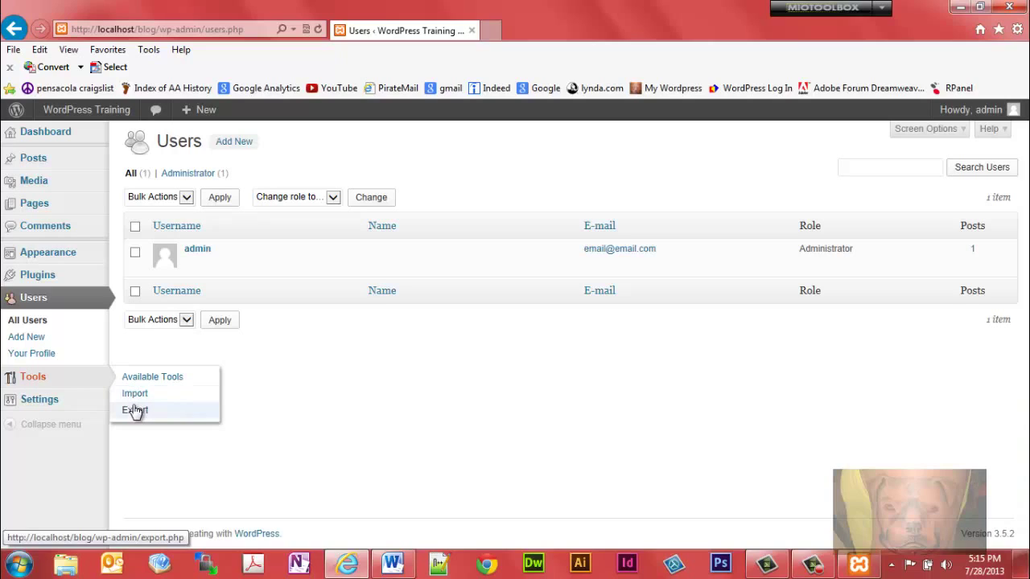
{"action": "mouse_move", "coordinate": [57, 411]}
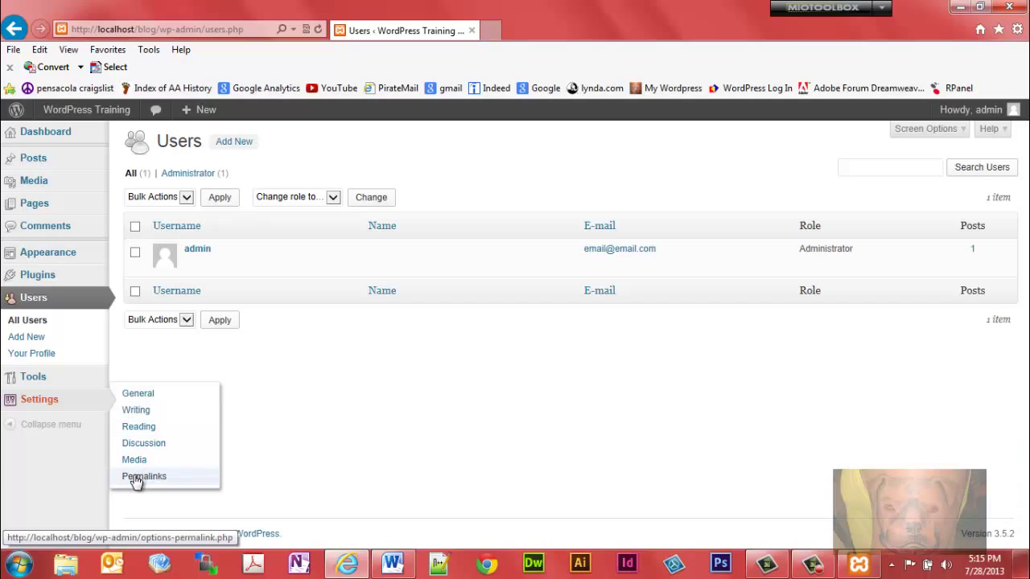
{"action": "mouse_move", "coordinate": [72, 184]}
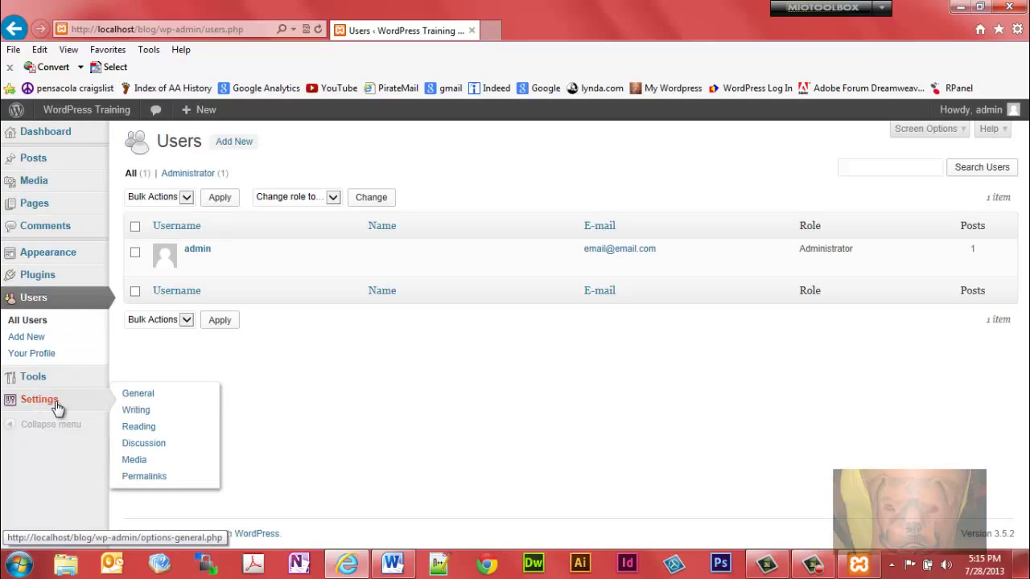
{"action": "left_click", "coordinate": [12, 429]}
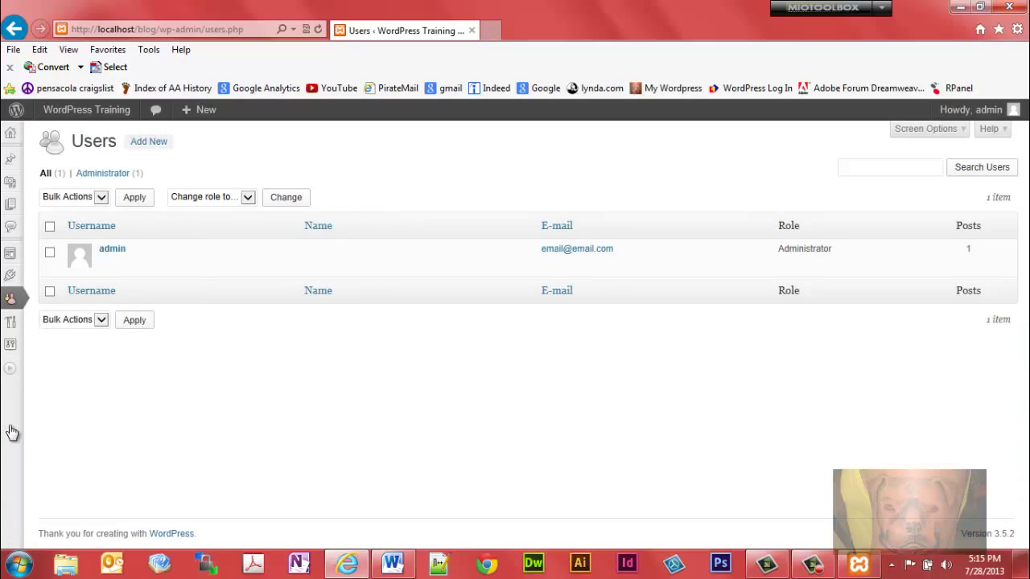
{"action": "left_click", "coordinate": [12, 371]}
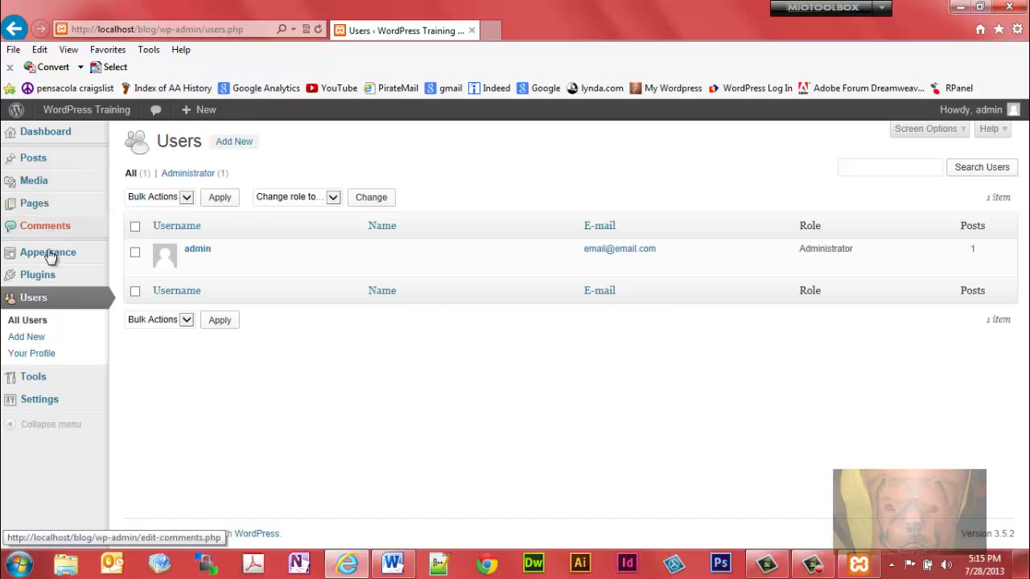
Step: Load the WordPress Training site's frontend in a new browser tab, keeping the admin area loaded
{"action": "mouse_move", "coordinate": [46, 276]}
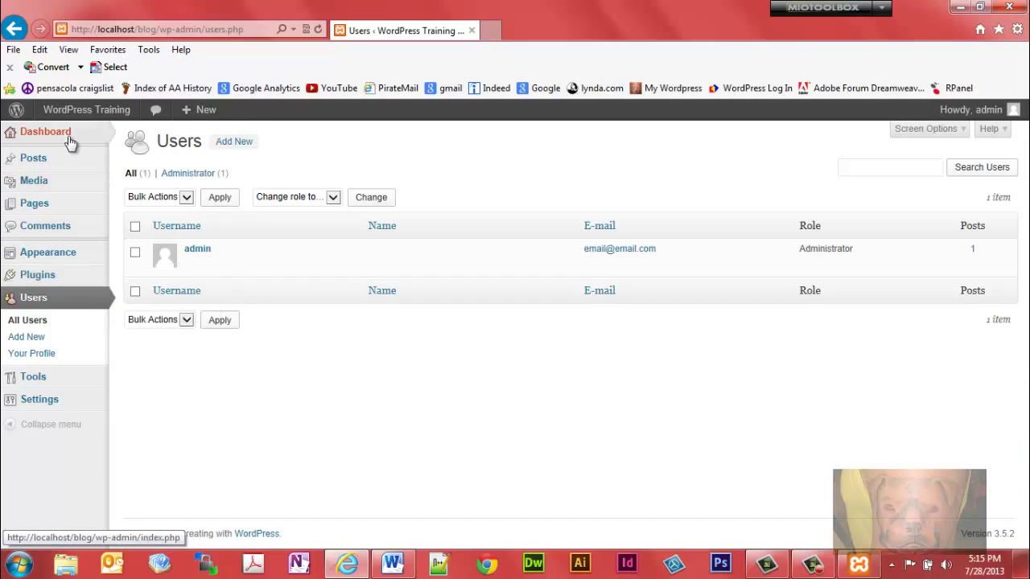
{"action": "mouse_move", "coordinate": [90, 117]}
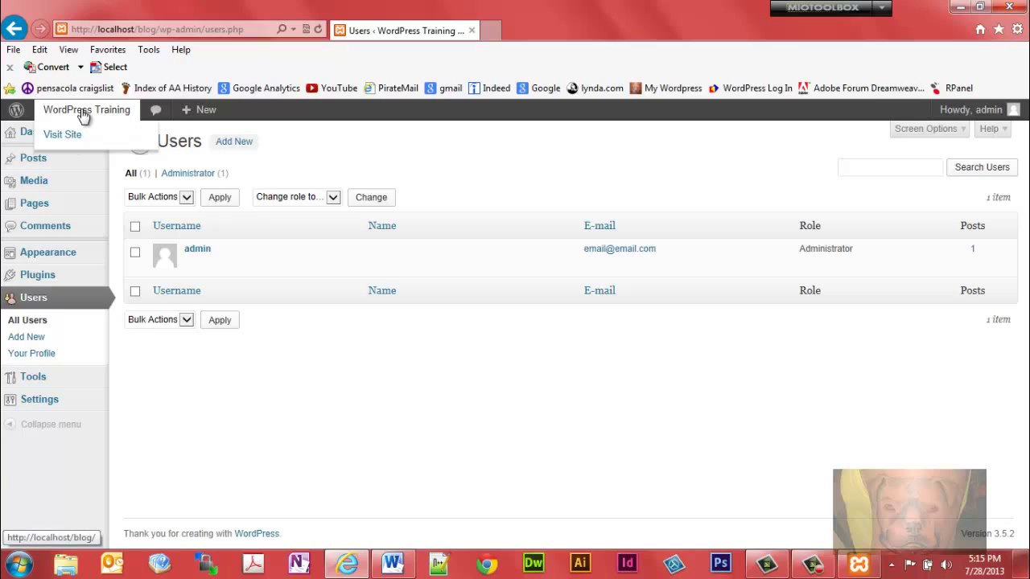
{"action": "right_click", "coordinate": [84, 117]}
{"action": "left_click", "coordinate": [85, 137]}
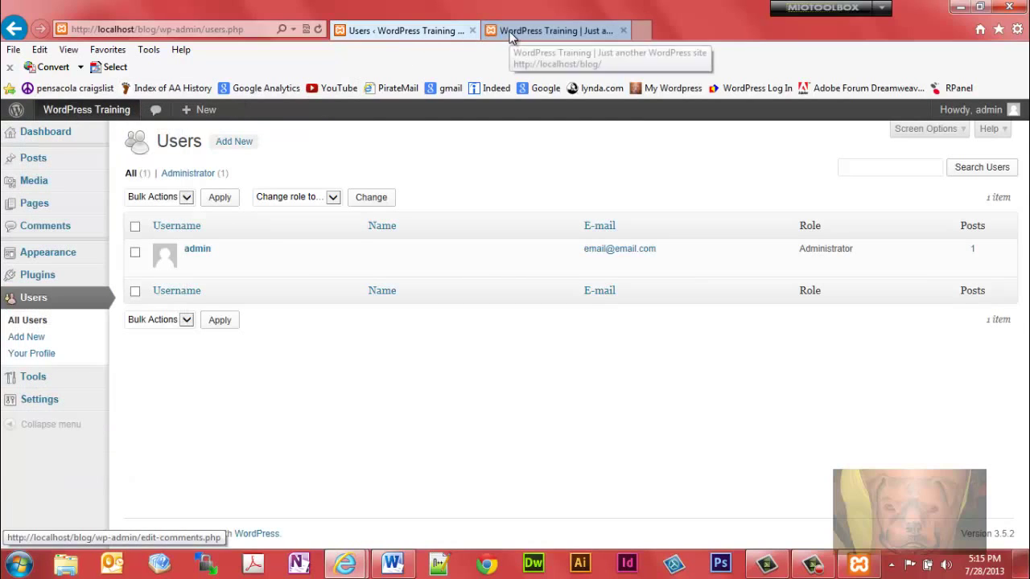
Step: Examine the site's frontend down to the Meta links, and demonstrate reaching the backend through Site Admin and returning to the frontend
{"action": "left_click", "coordinate": [509, 36]}
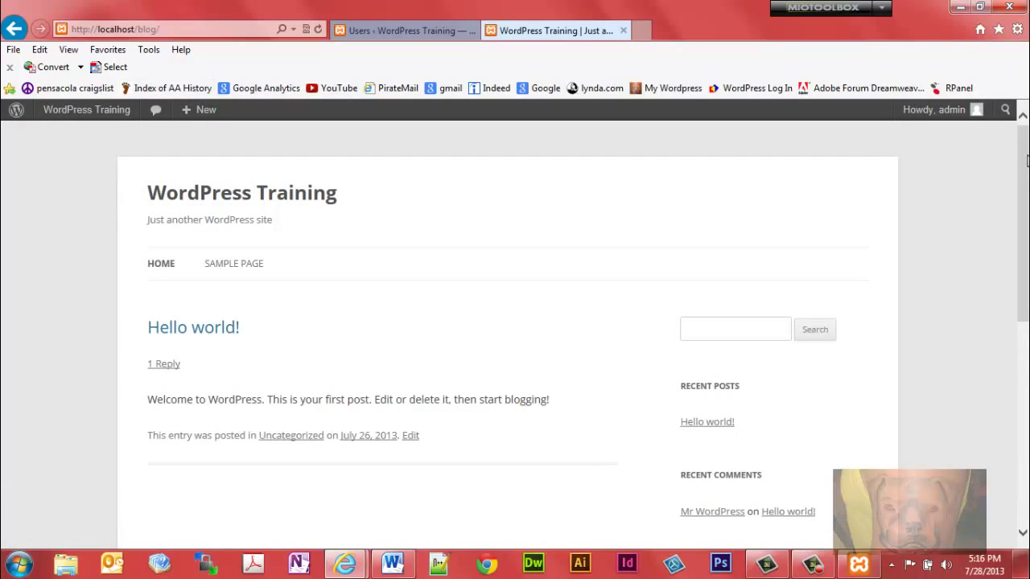
{"action": "left_click_drag", "start_coordinate": [1026, 160], "coordinate": [1026, 176]}
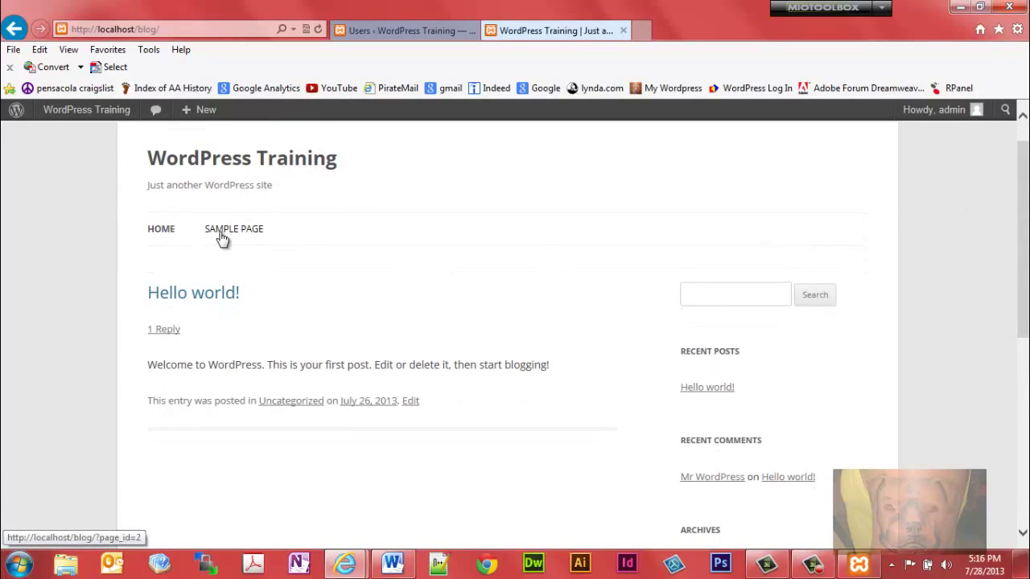
{"action": "left_click_drag", "start_coordinate": [1025, 249], "coordinate": [1026, 385]}
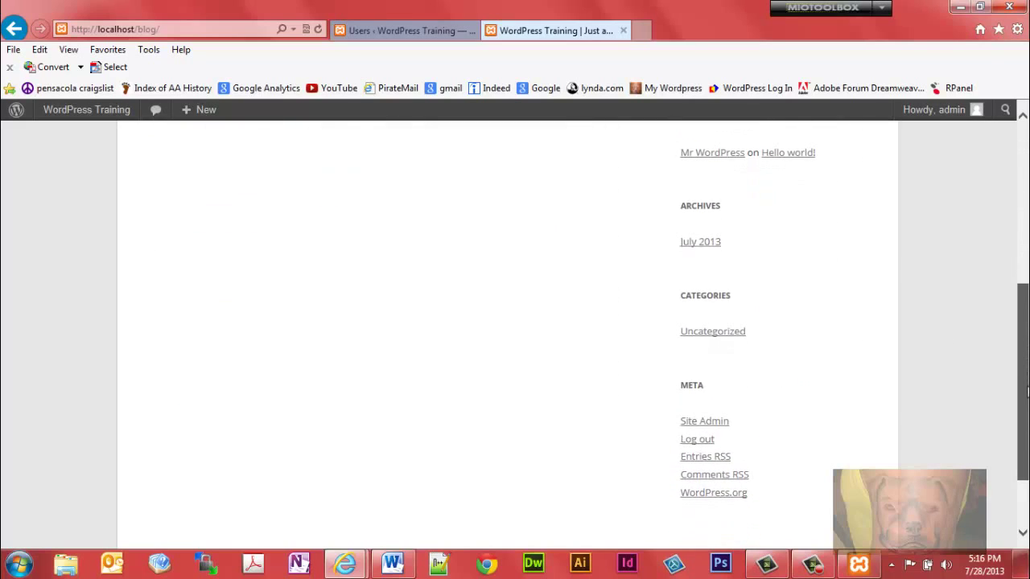
{"action": "left_click", "coordinate": [692, 424]}
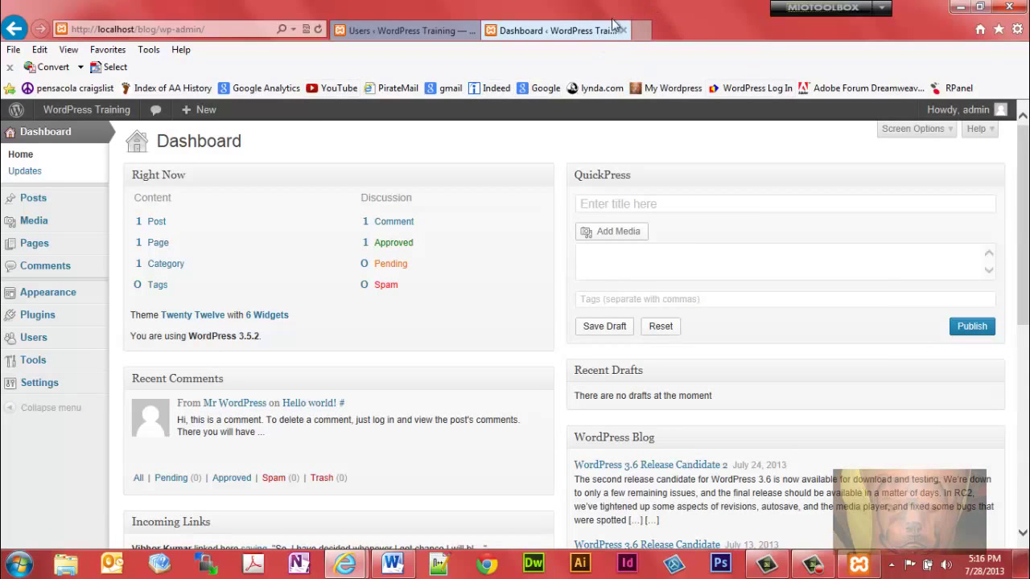
{"action": "left_click", "coordinate": [119, 110]}
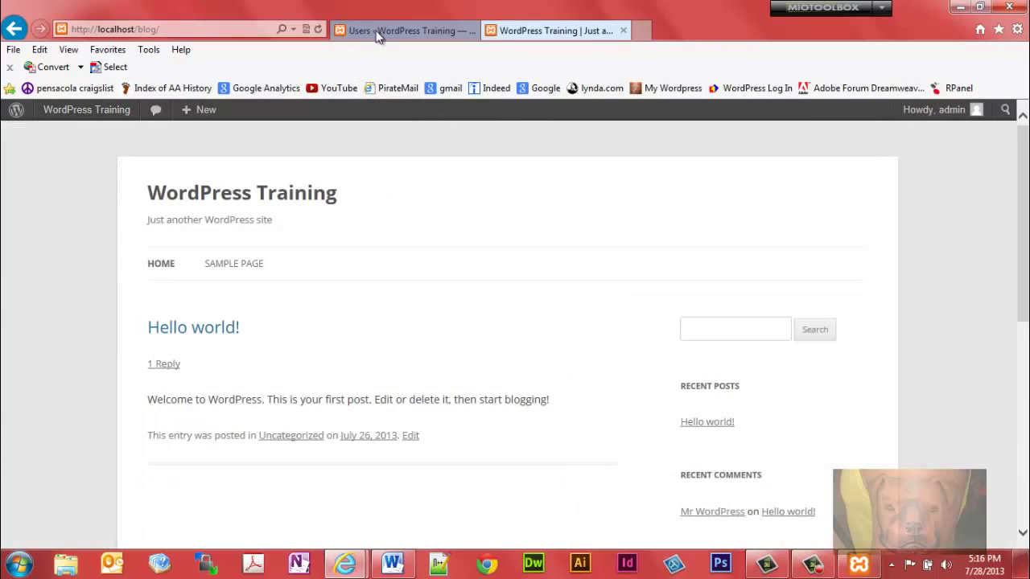
Step: Demonstrate switching between the backend and frontend browser tabs, and open the Dashboard in the admin tab
{"action": "left_click", "coordinate": [399, 30]}
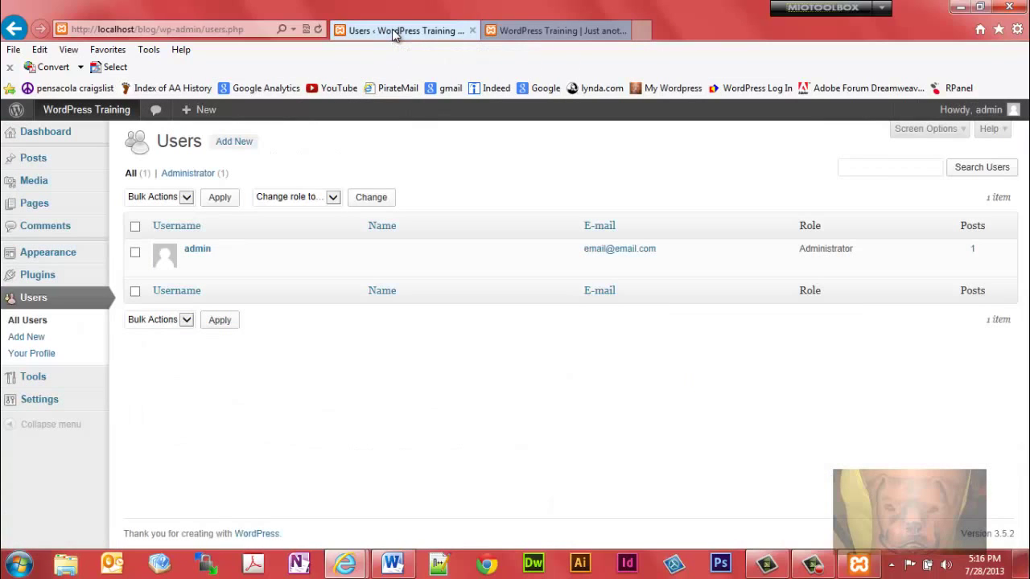
{"action": "left_click", "coordinate": [521, 30]}
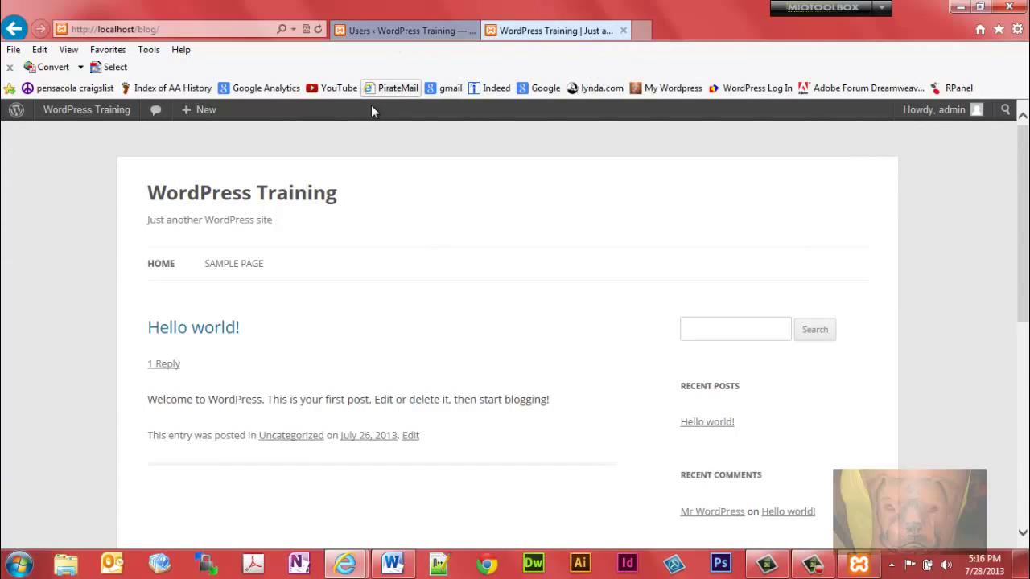
{"action": "left_click", "coordinate": [399, 31]}
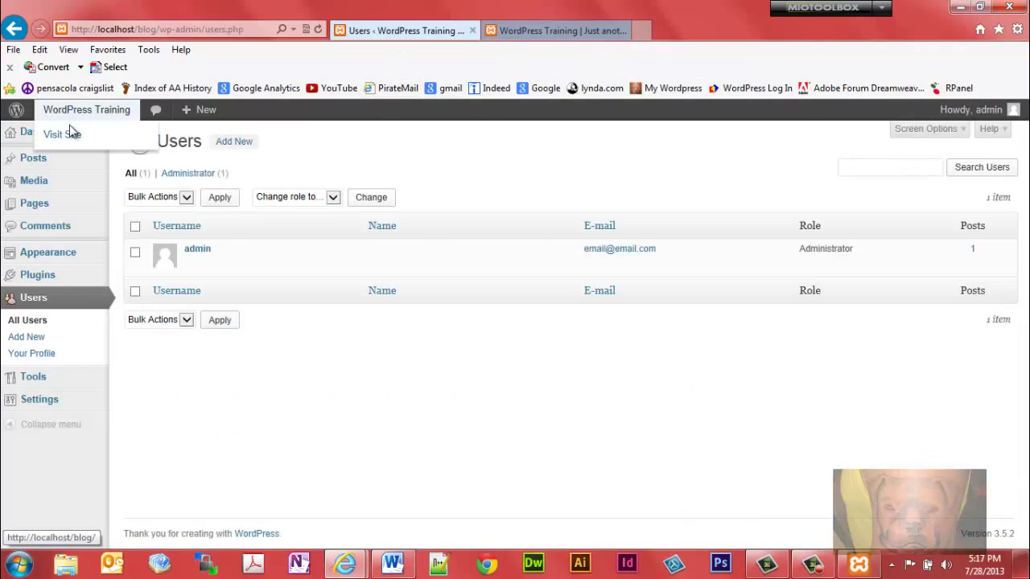
{"action": "left_click", "coordinate": [29, 140]}
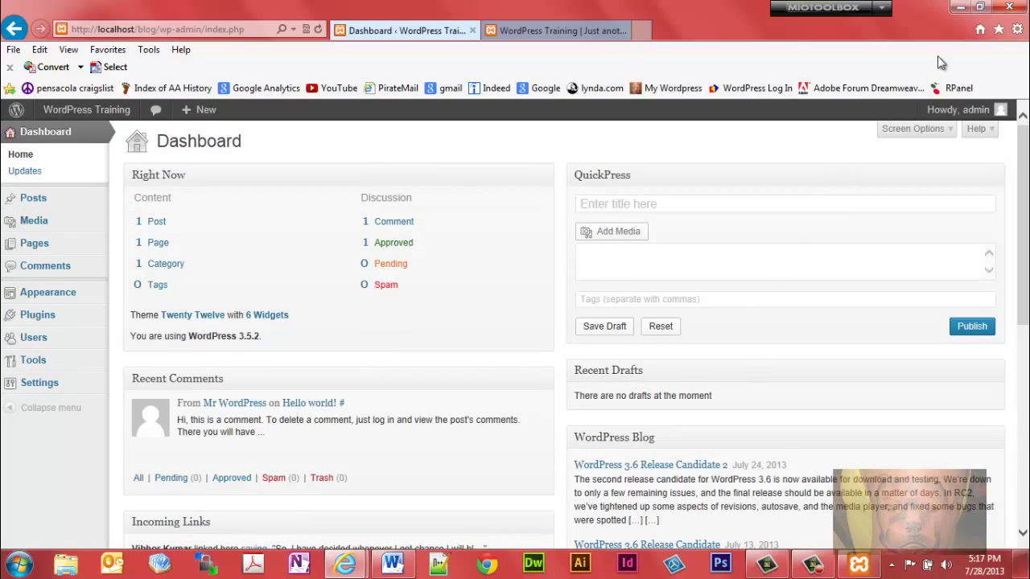
Step: Restore the browser window down from full size and widen it until the dashboard shows the labelled menu and two columns of panels
{"action": "left_click", "coordinate": [981, 8]}
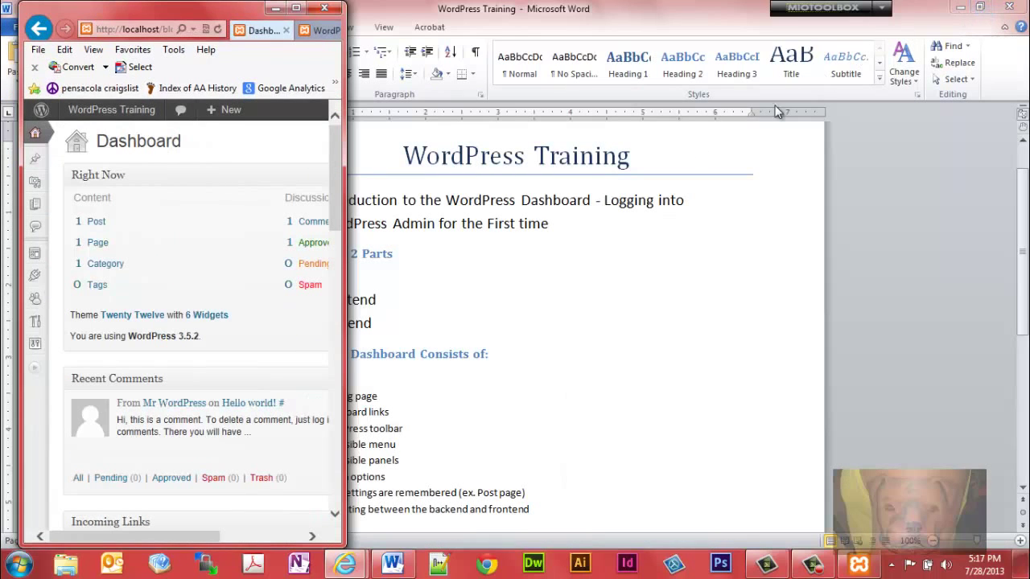
{"action": "left_click_drag", "start_coordinate": [345, 313], "coordinate": [627, 306]}
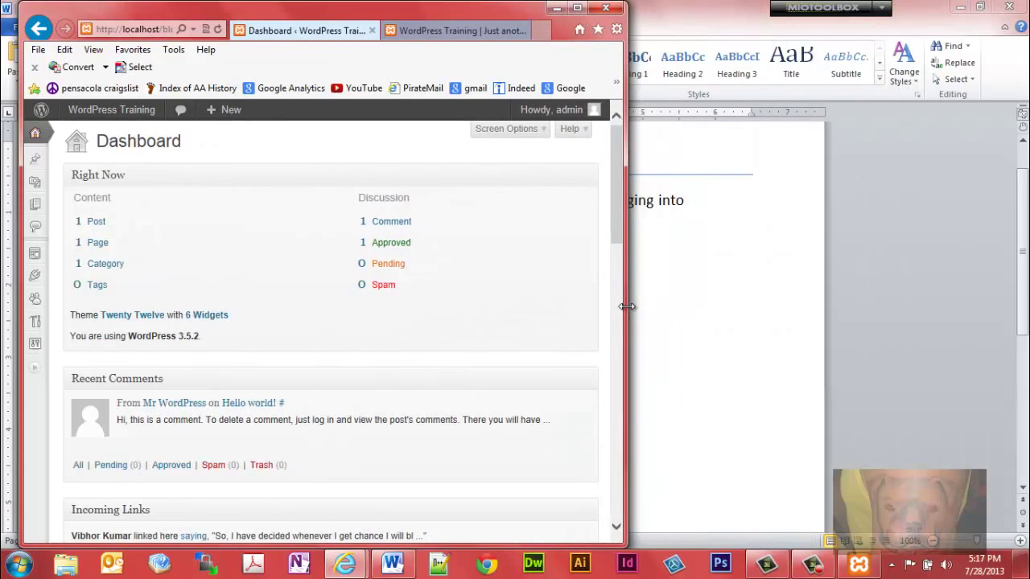
{"action": "left_click_drag", "start_coordinate": [613, 211], "coordinate": [1024, 264]}
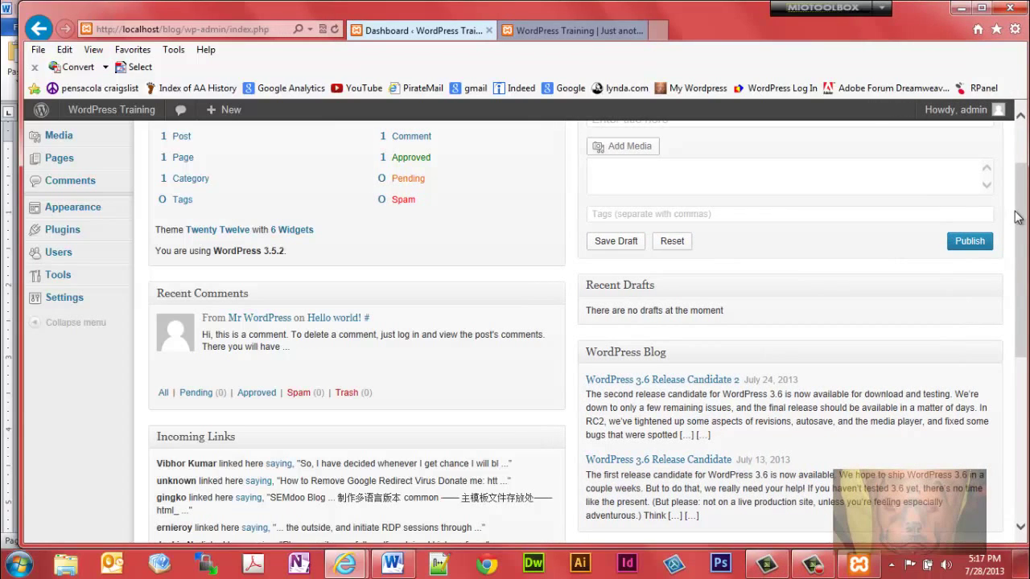
{"action": "left_click_drag", "start_coordinate": [1023, 216], "coordinate": [1022, 160]}
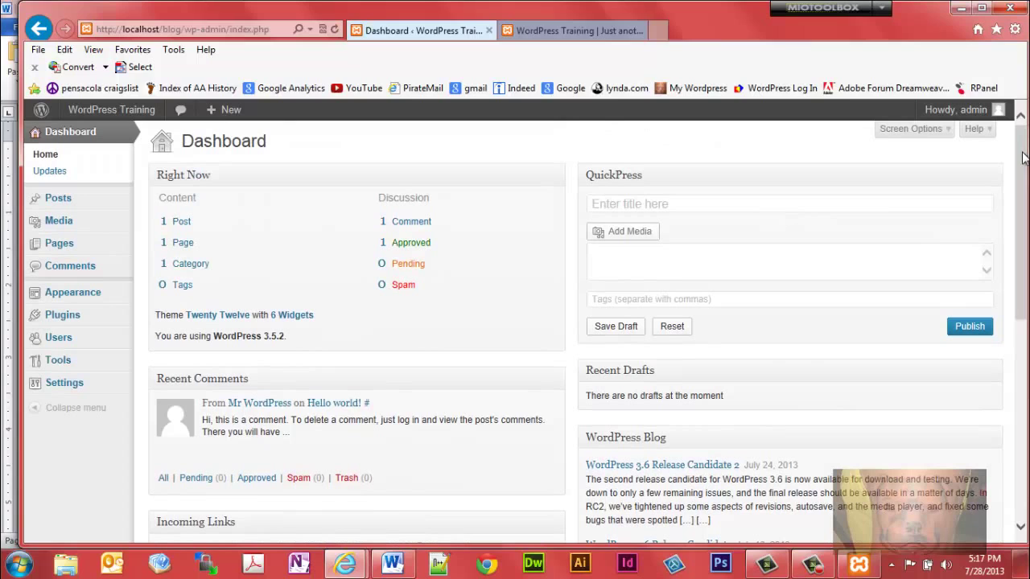
Step: Collapse the Right Now, Recent Comments and QuickPress panels, and hide Incoming Links through the dashboard's Screen Options
{"action": "left_click", "coordinate": [555, 181]}
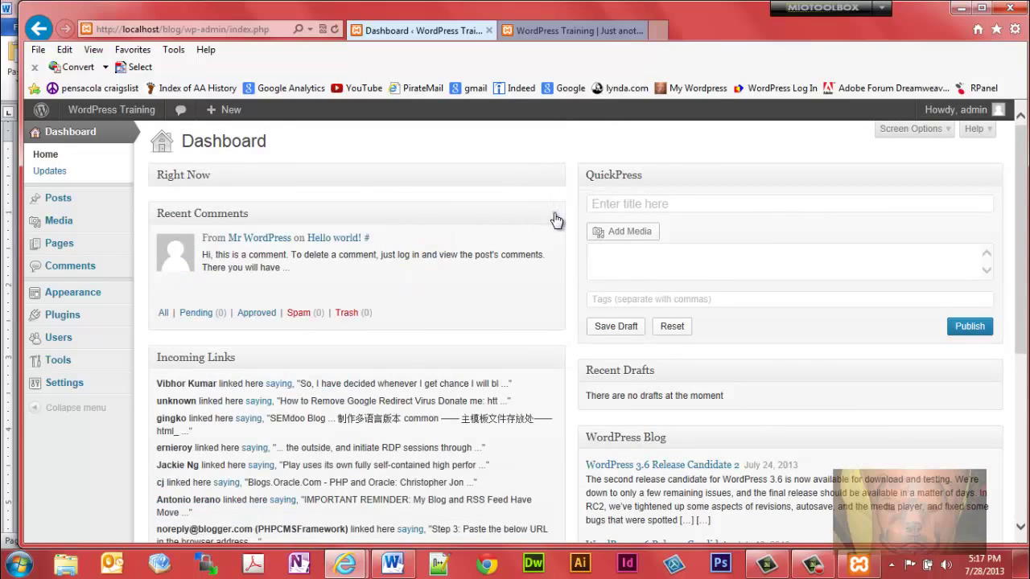
{"action": "left_click", "coordinate": [555, 218]}
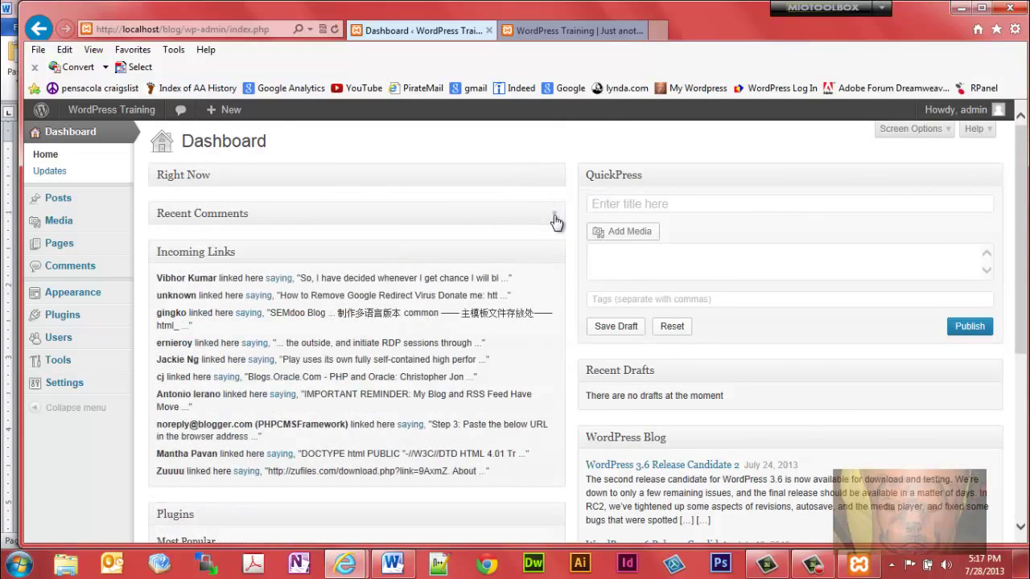
{"action": "left_click", "coordinate": [997, 182]}
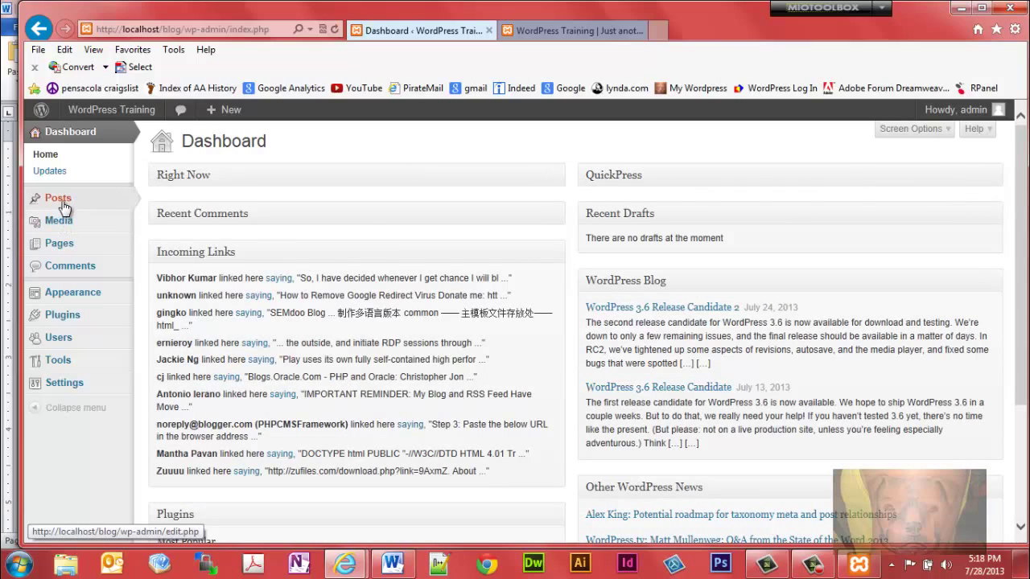
{"action": "left_click", "coordinate": [939, 136]}
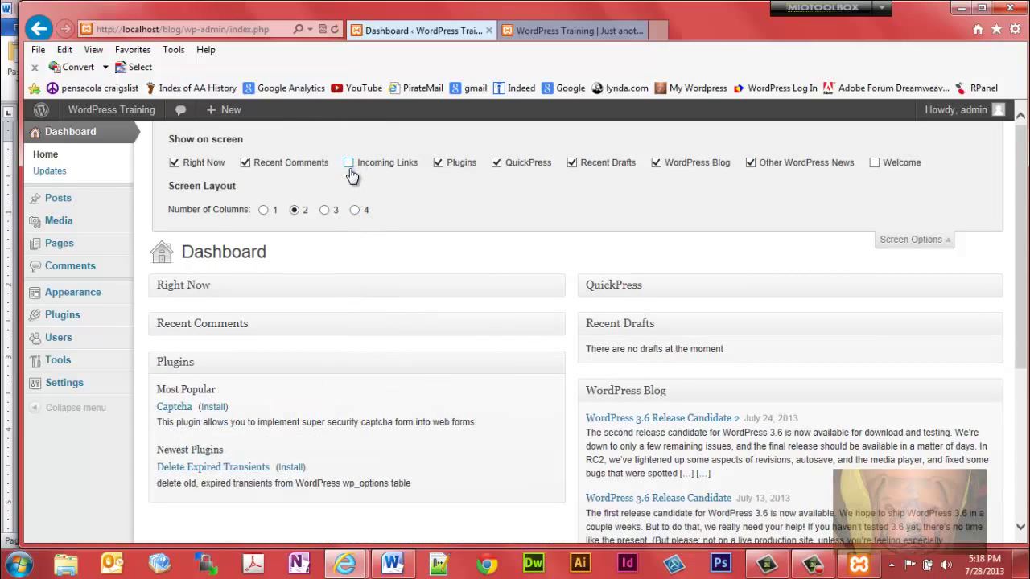
Step: Show the All Pages list and open the Add New Page screen
{"action": "mouse_move", "coordinate": [91, 245]}
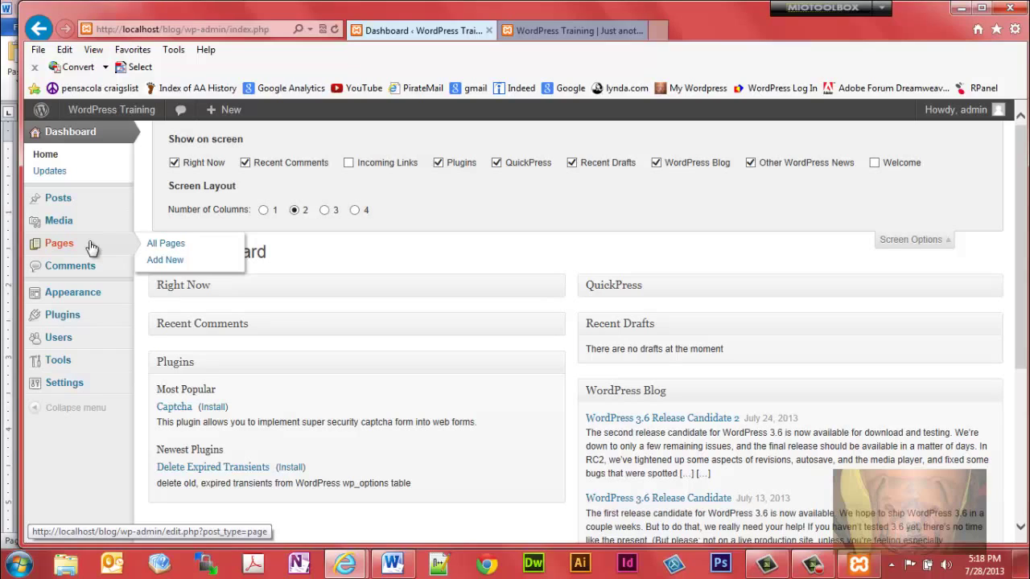
{"action": "left_click", "coordinate": [169, 246]}
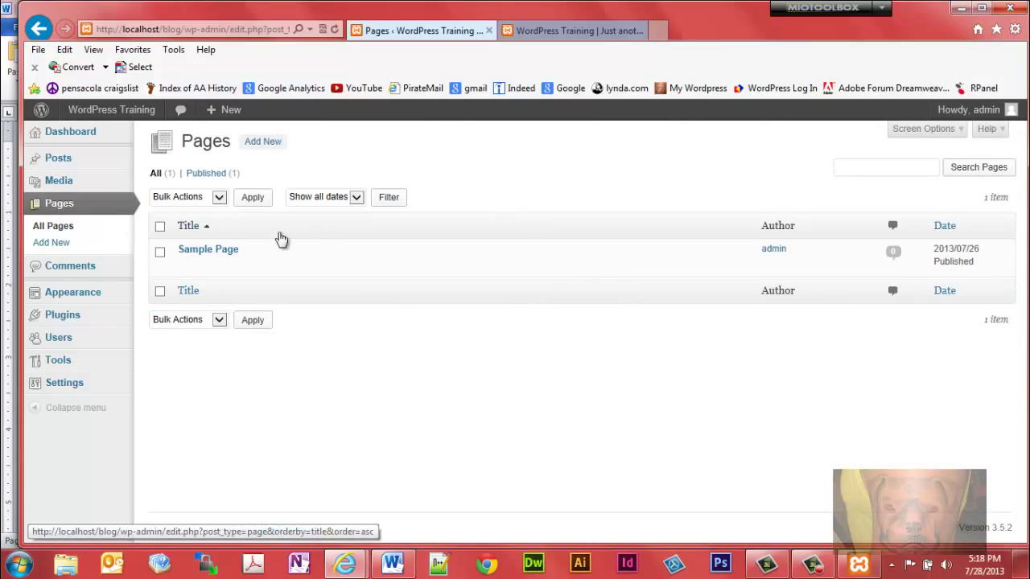
{"action": "left_click", "coordinate": [66, 245]}
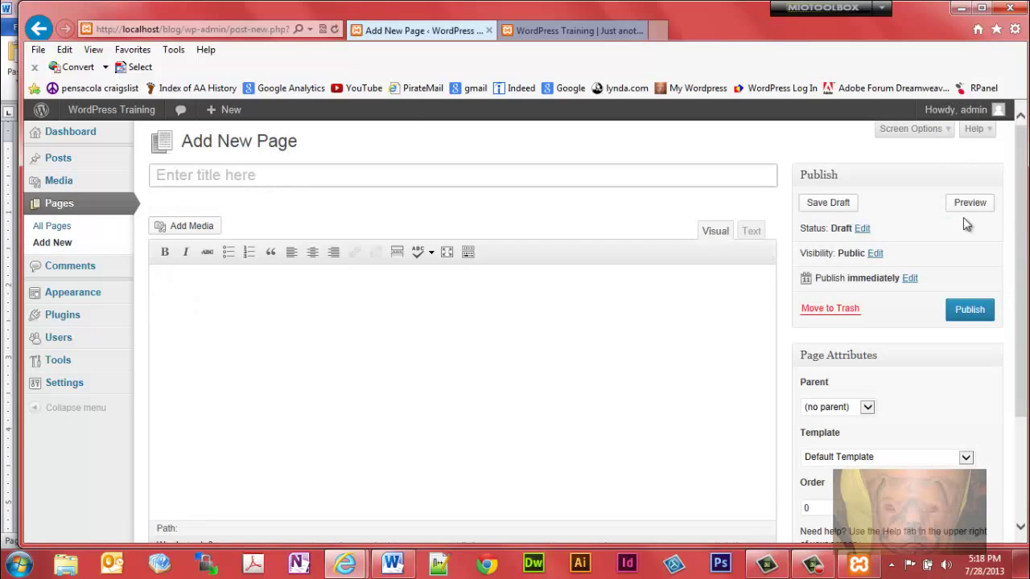
Step: Collapse the Publish panel on the Add New Page screen and return to the Dashboard
{"action": "left_click", "coordinate": [995, 180]}
{"action": "left_click_drag", "start_coordinate": [961, 172], "coordinate": [934, 177]}
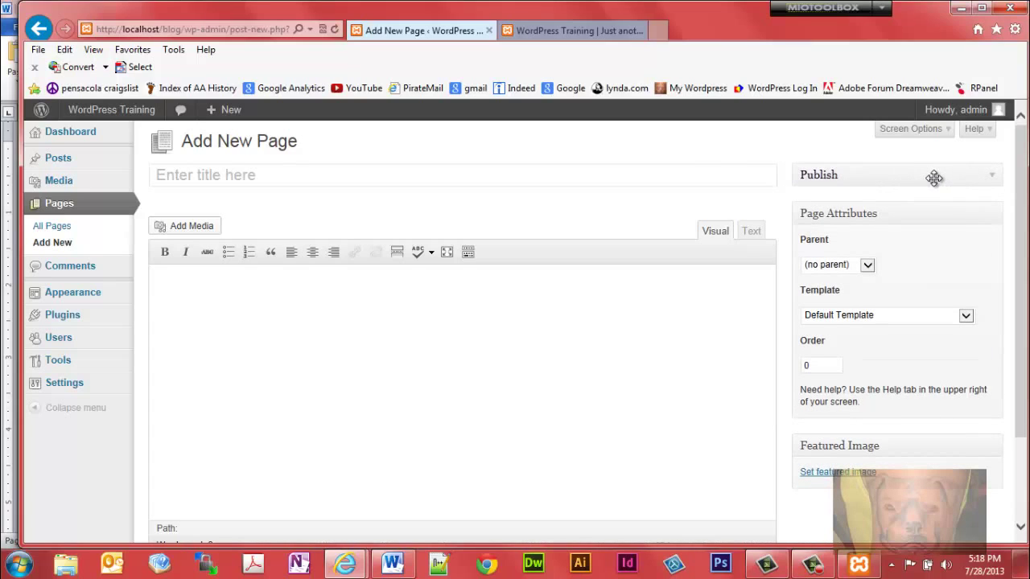
{"action": "left_click", "coordinate": [66, 141]}
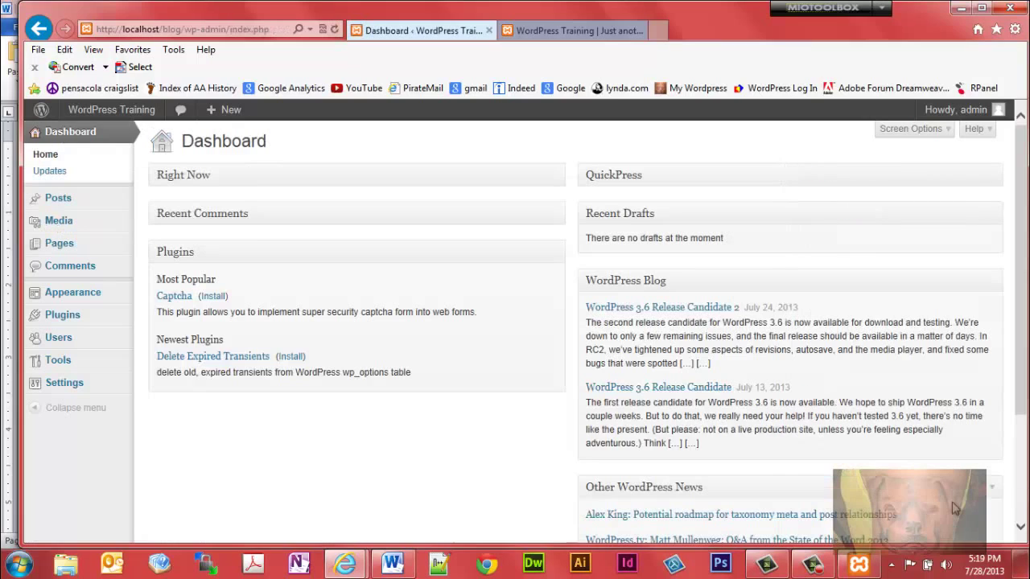